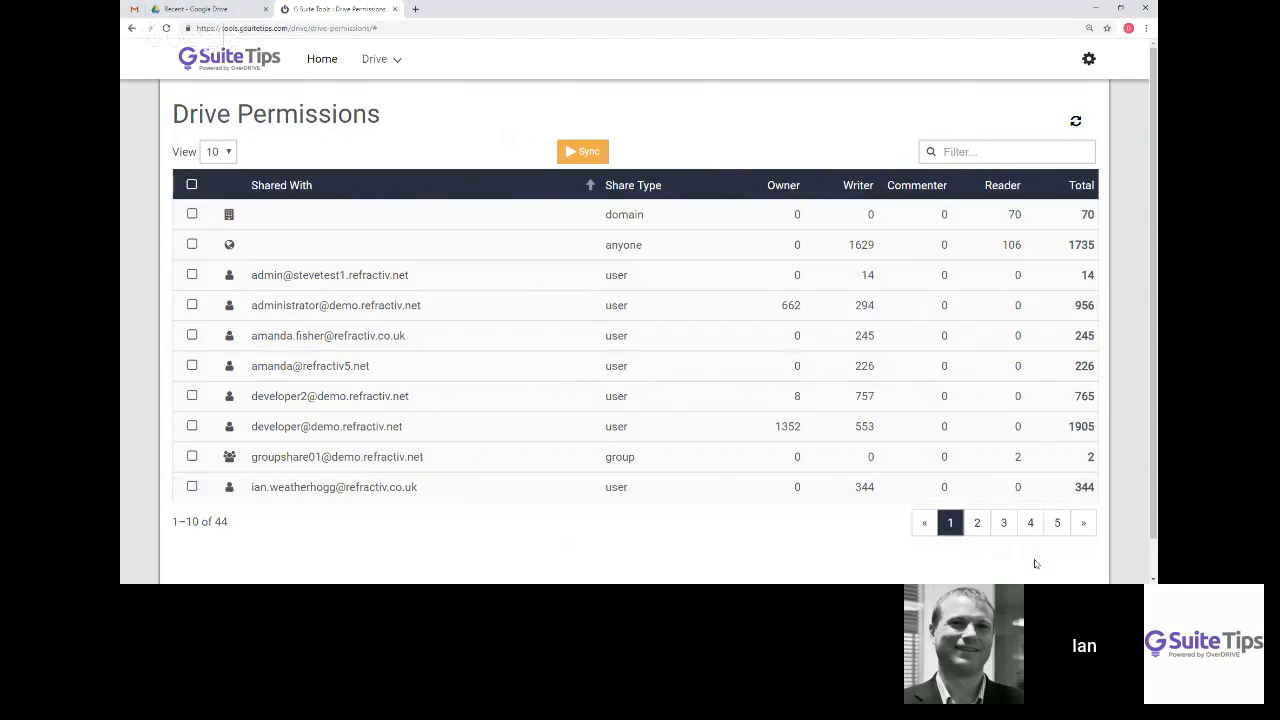
# Filter the permissions list by demo.refractiv.net, then invert it with -demo.refractiv.net to list only sharing outside that domain
pyautogui.click(958, 152)
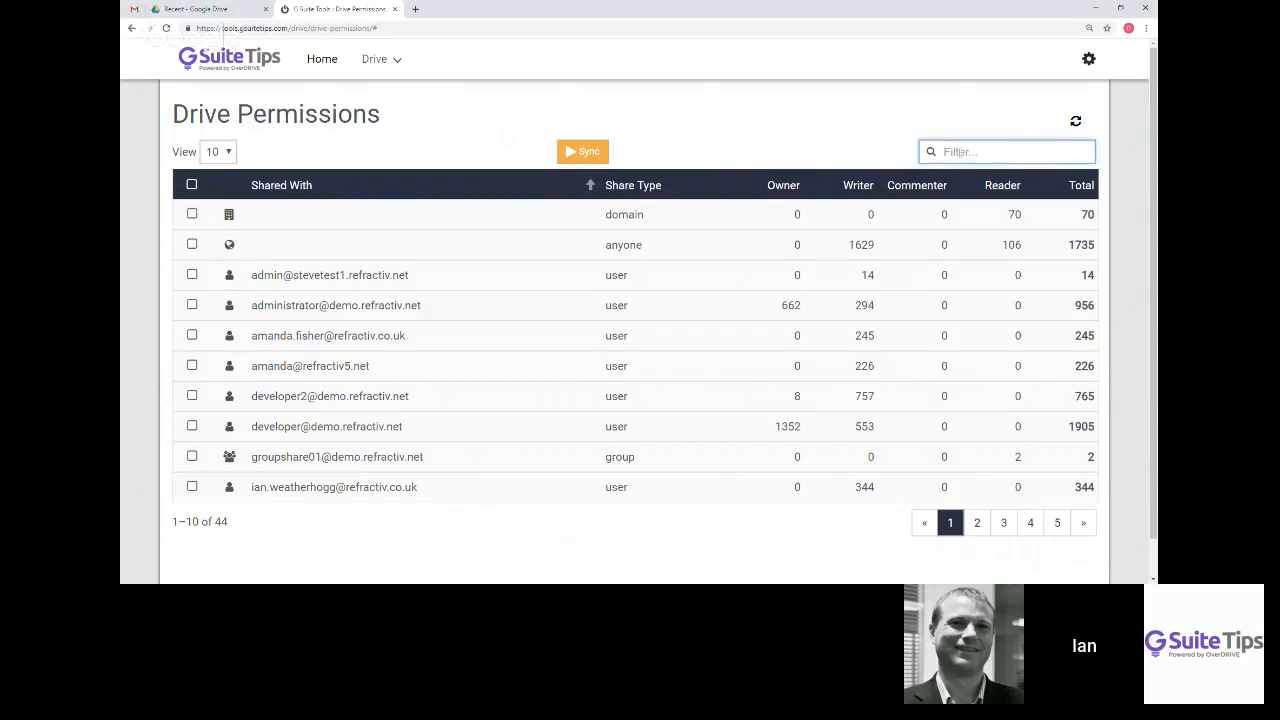
pyautogui.write('demo.refractiv.net')
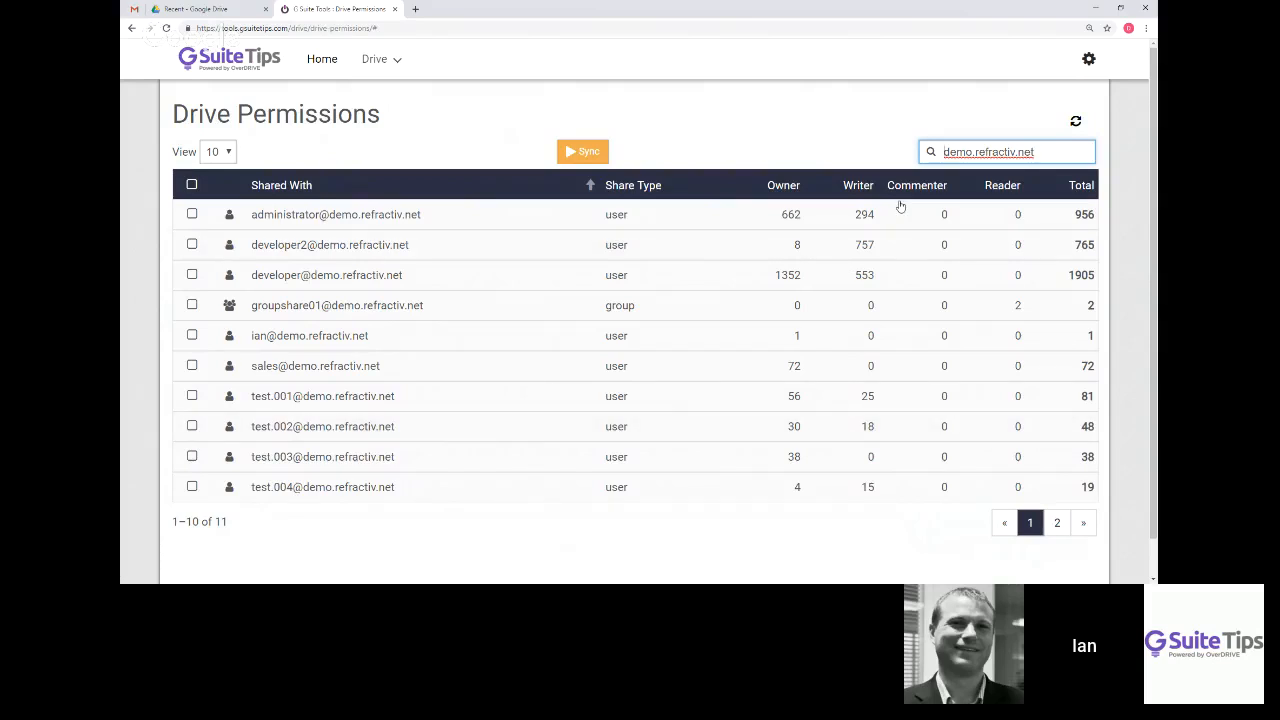
pyautogui.write('-')
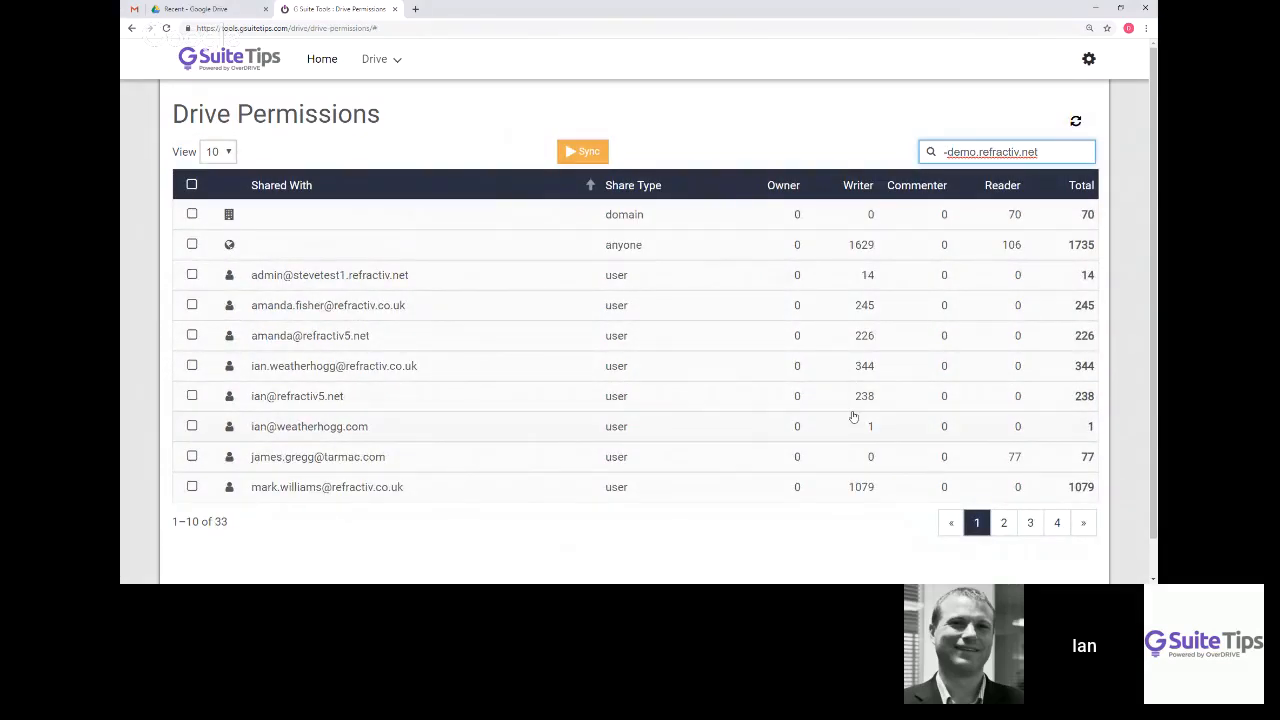
# Filter the permissions list by gmail and open the files shared with the first Gmail account
pyautogui.hotkey('ctrl', 'a')
pyautogui.write('gmail')
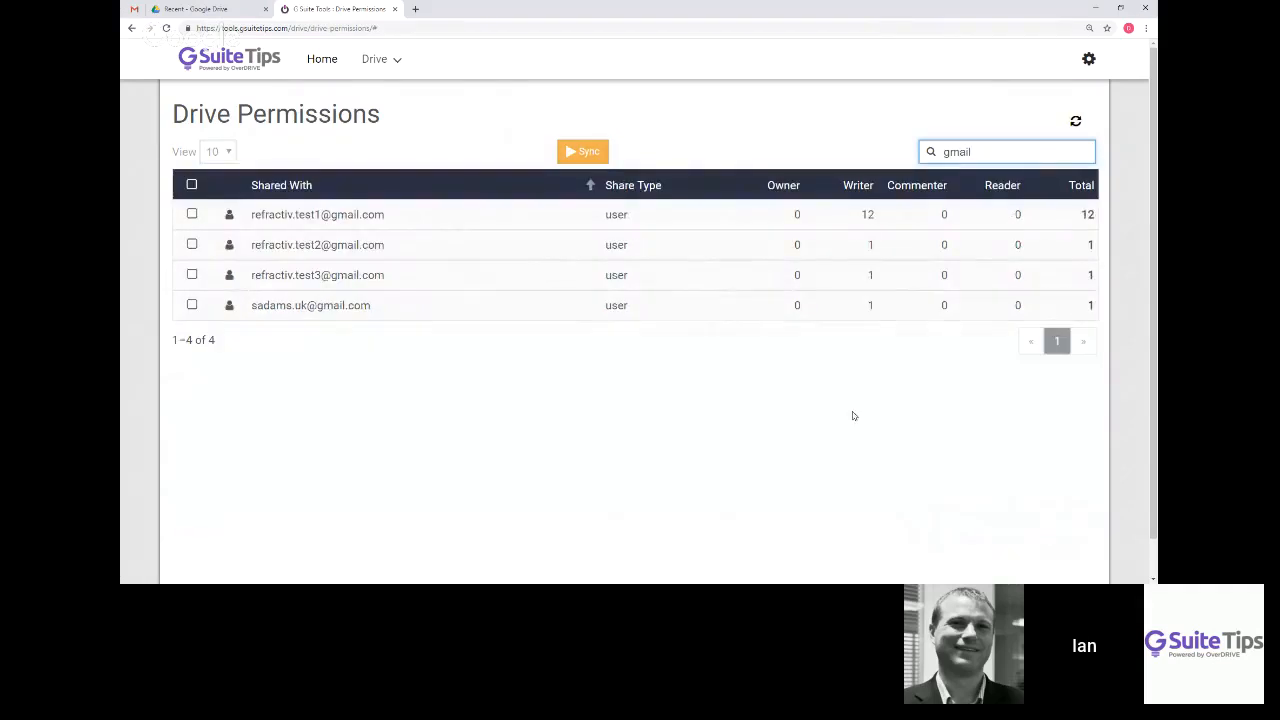
pyautogui.click(349, 217)
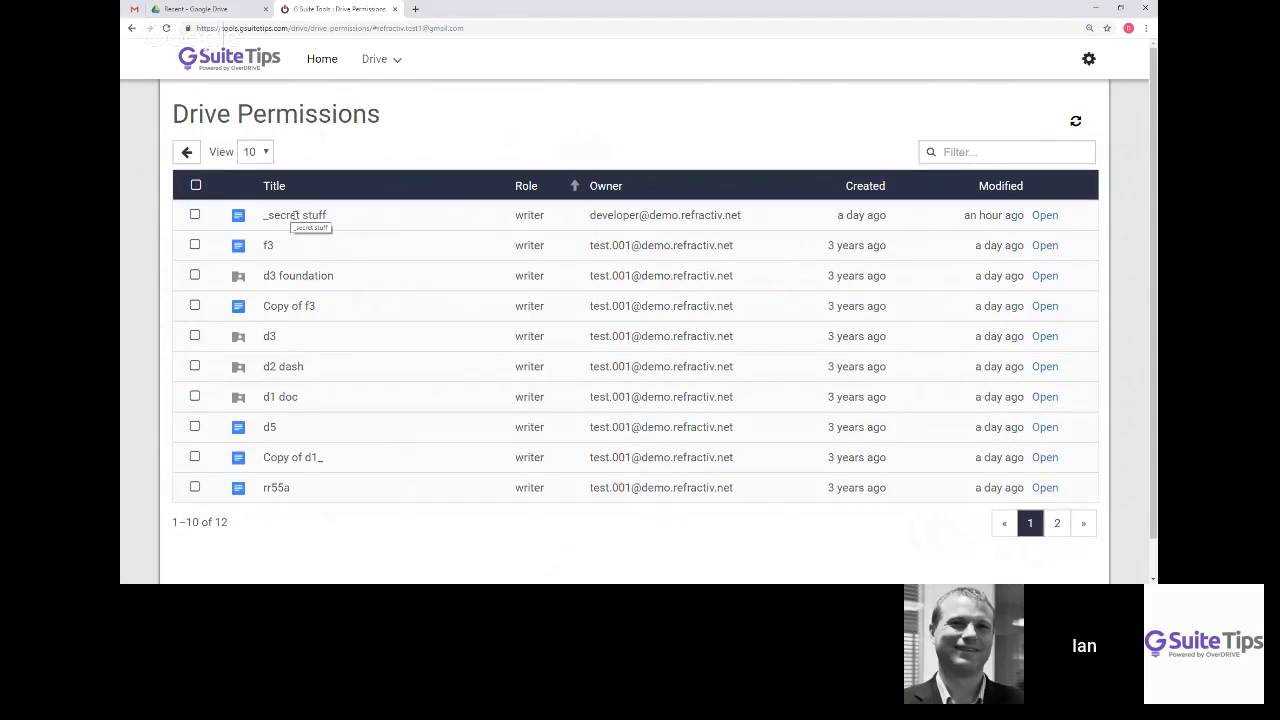
# Unshare the _secret stuff file from this Gmail account and return to the permissions list
pyautogui.click(195, 215)
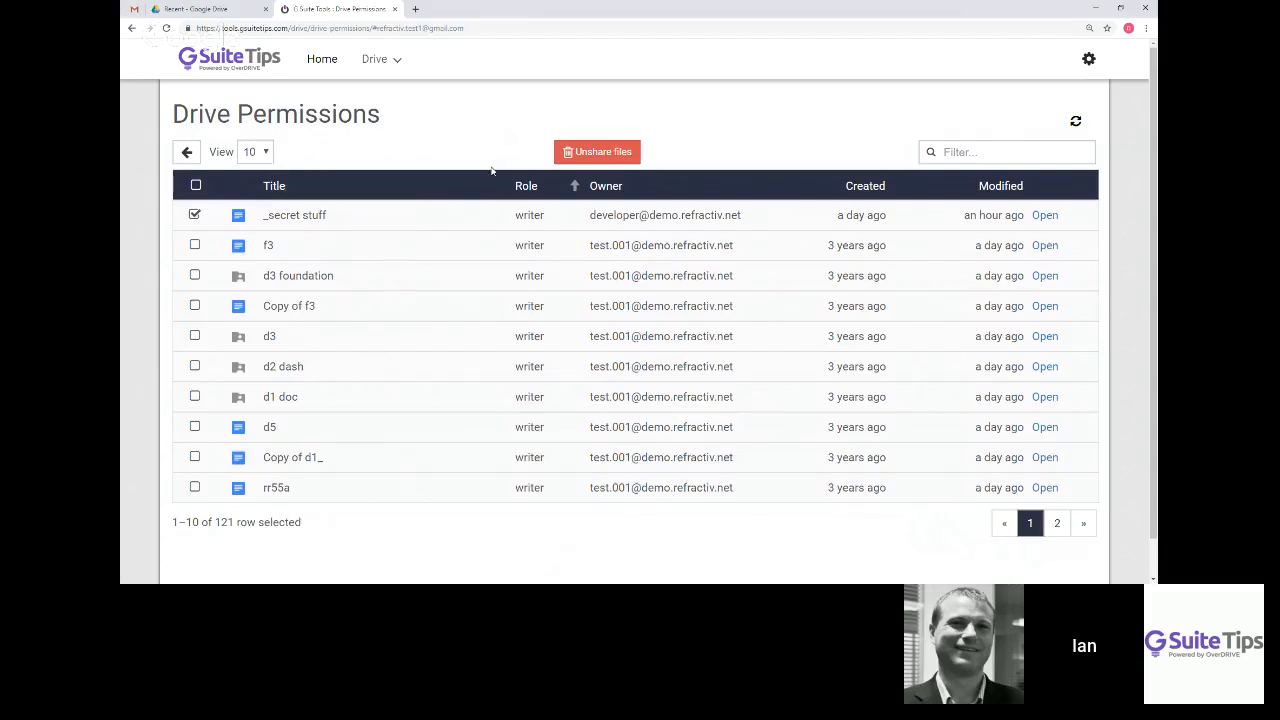
pyautogui.click(596, 155)
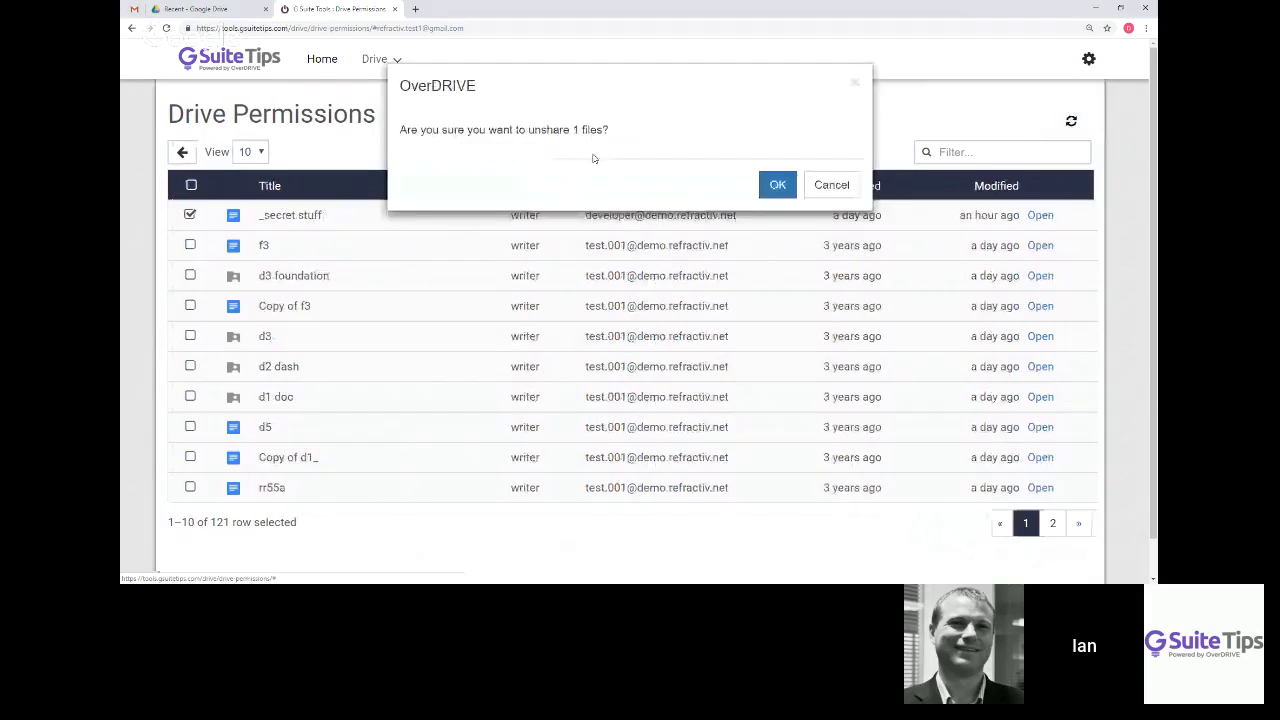
pyautogui.click(776, 186)
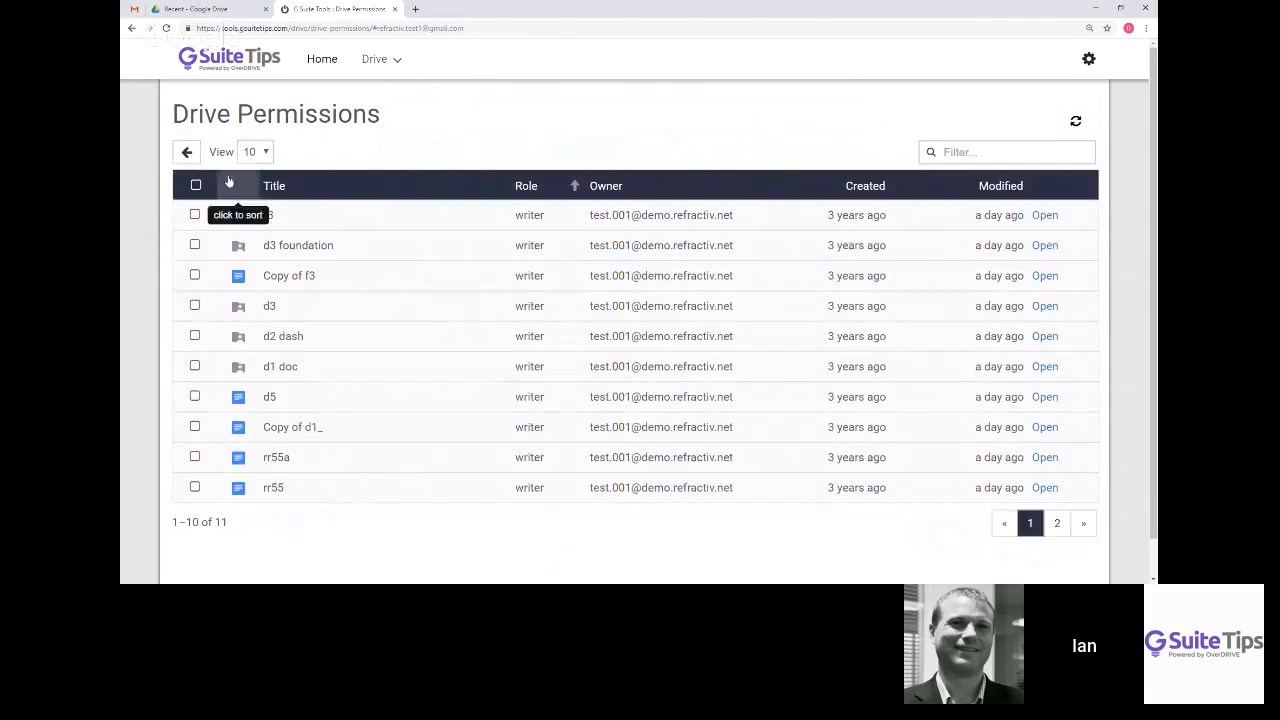
pyautogui.click(187, 151)
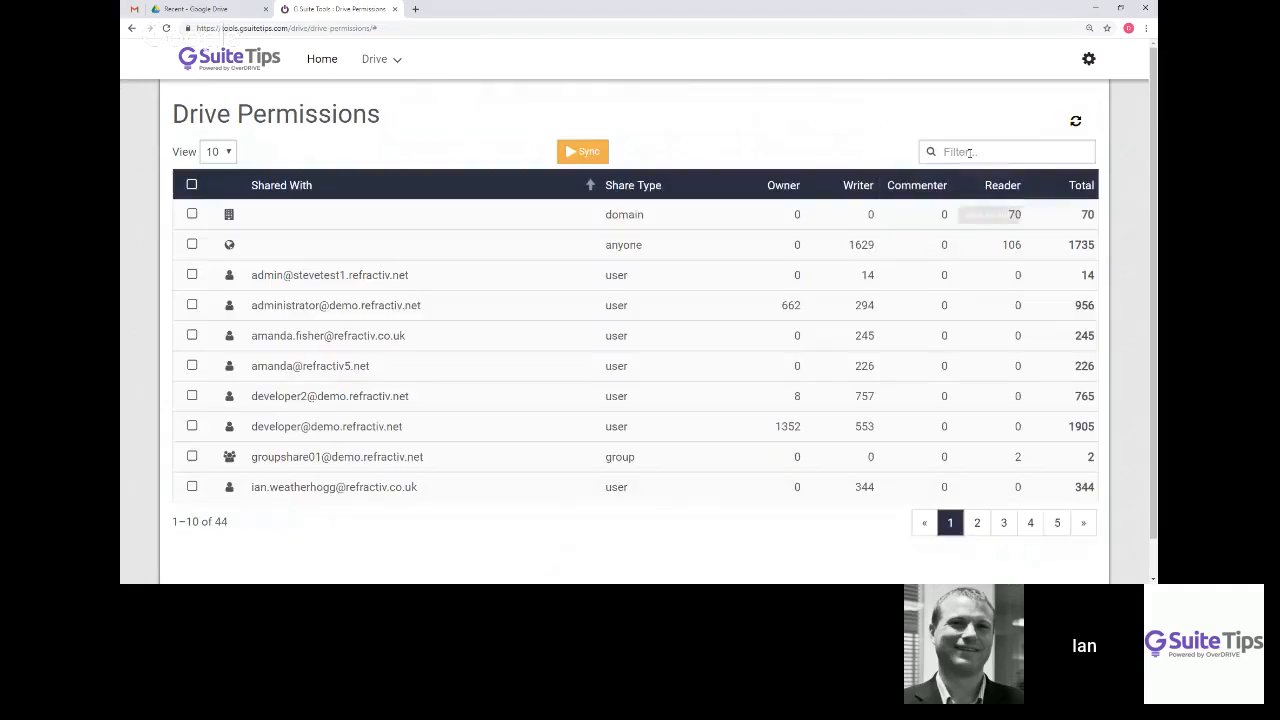
# Filter the list by gmail again and check which files are shared with the second Gmail account
pyautogui.click(969, 152)
pyautogui.write('gma')
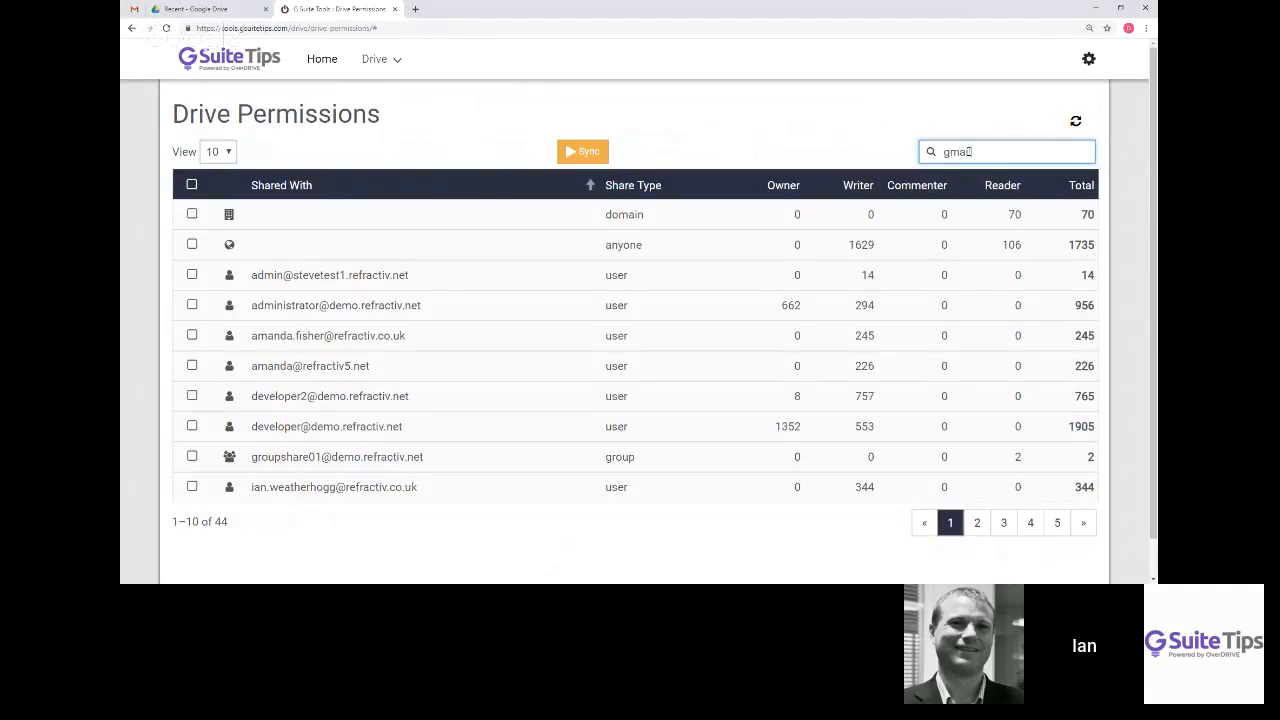
pyautogui.write('il')
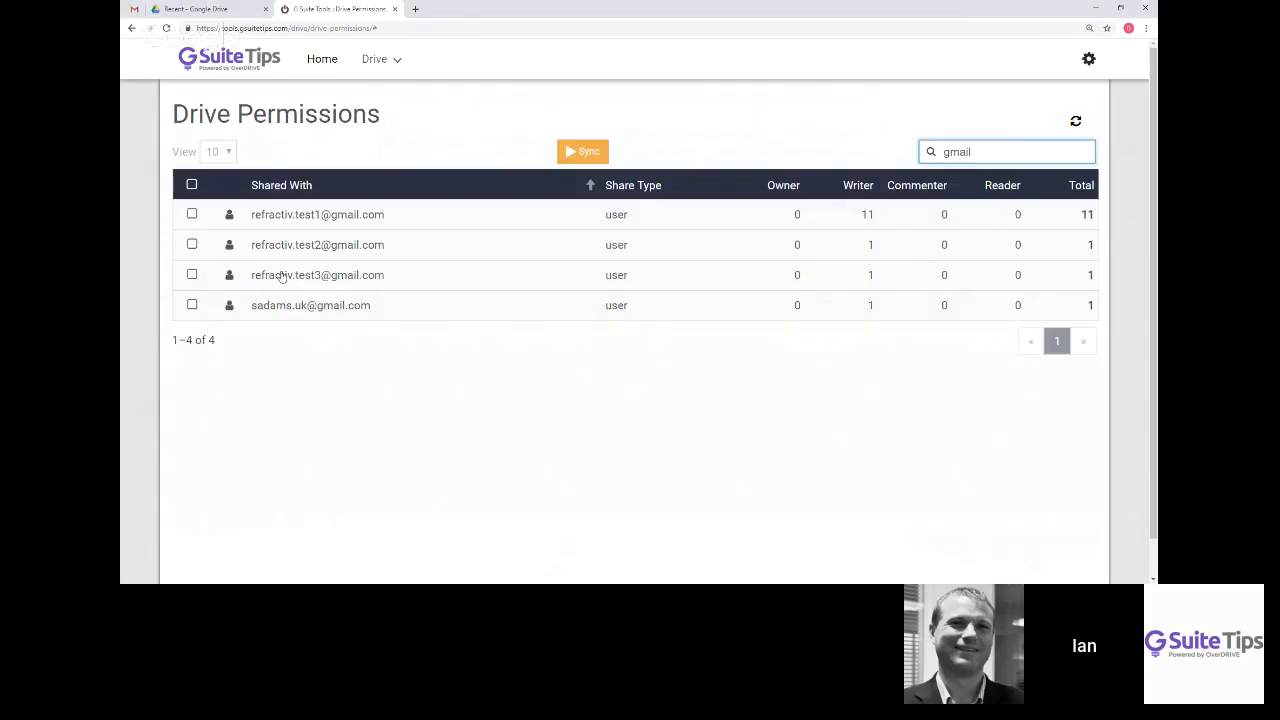
pyautogui.click(192, 245)
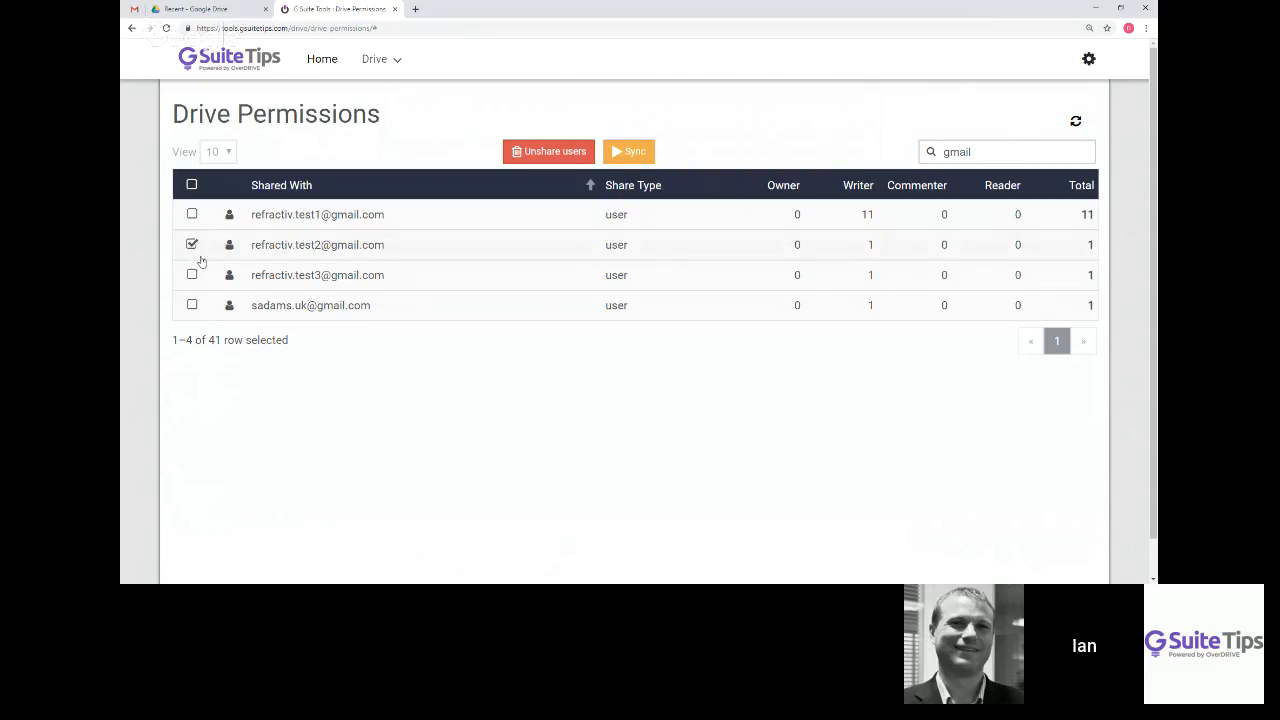
pyautogui.click(192, 246)
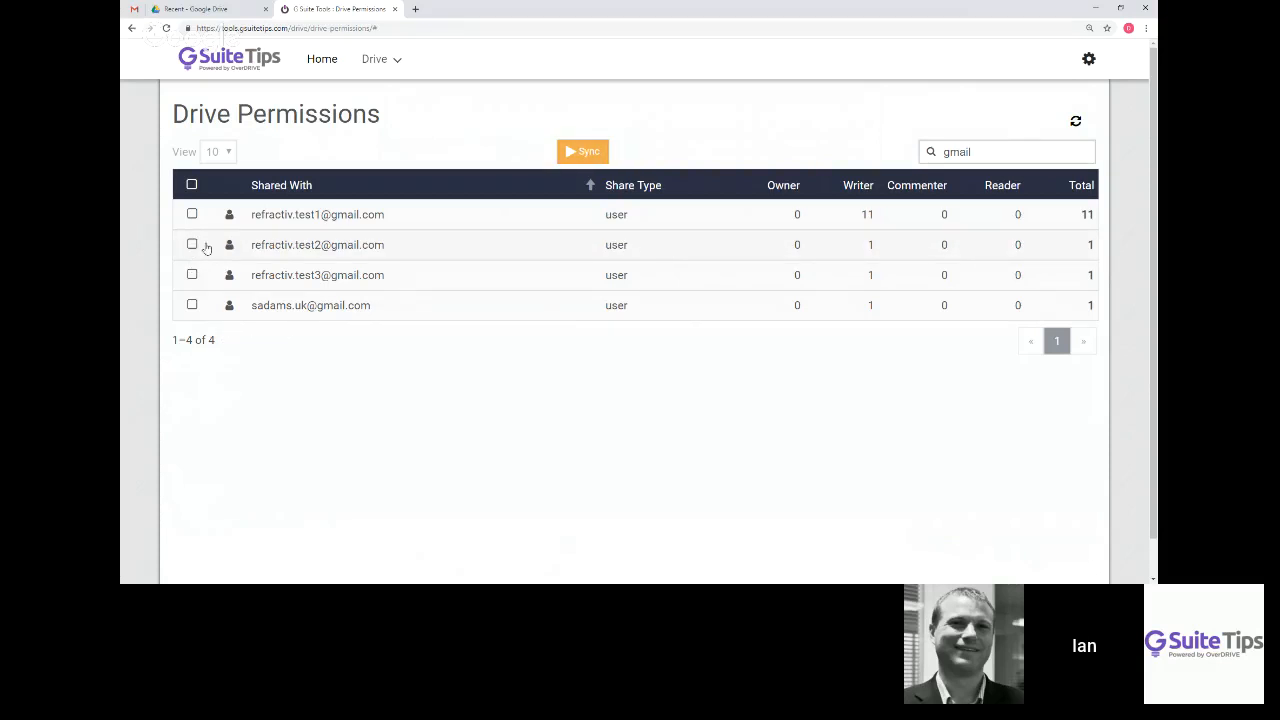
pyautogui.click(290, 250)
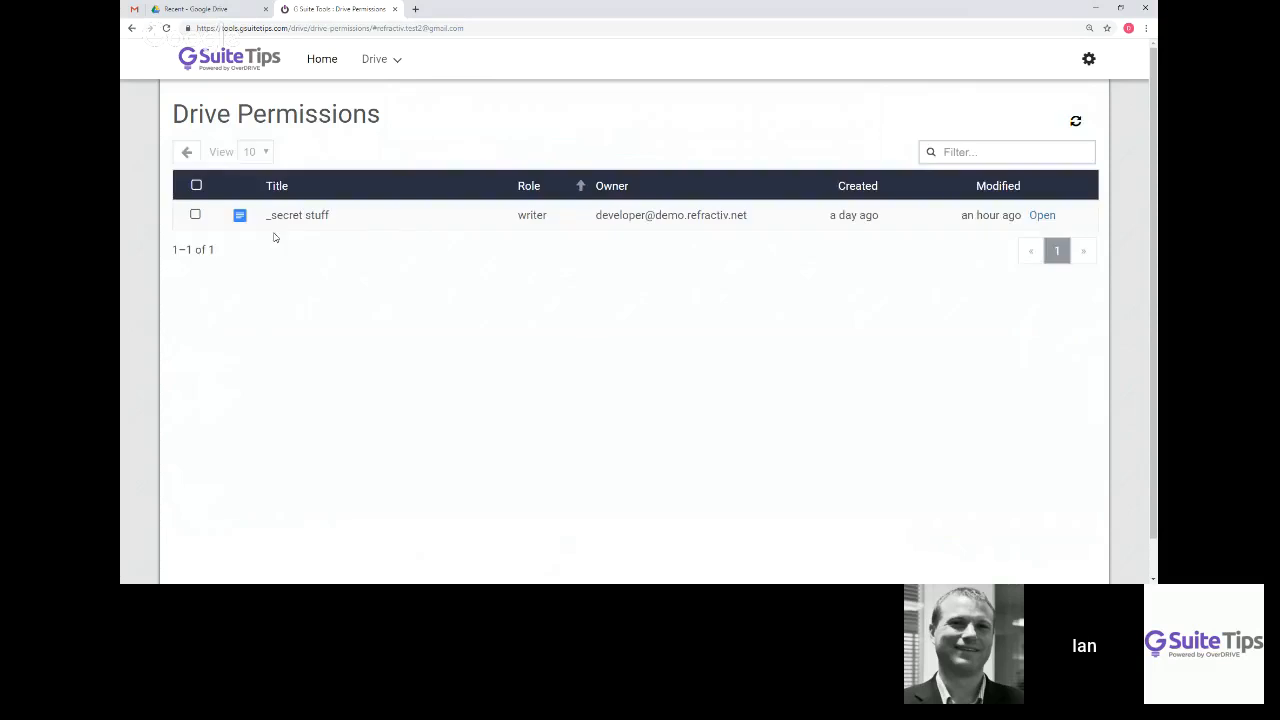
pyautogui.click(132, 29)
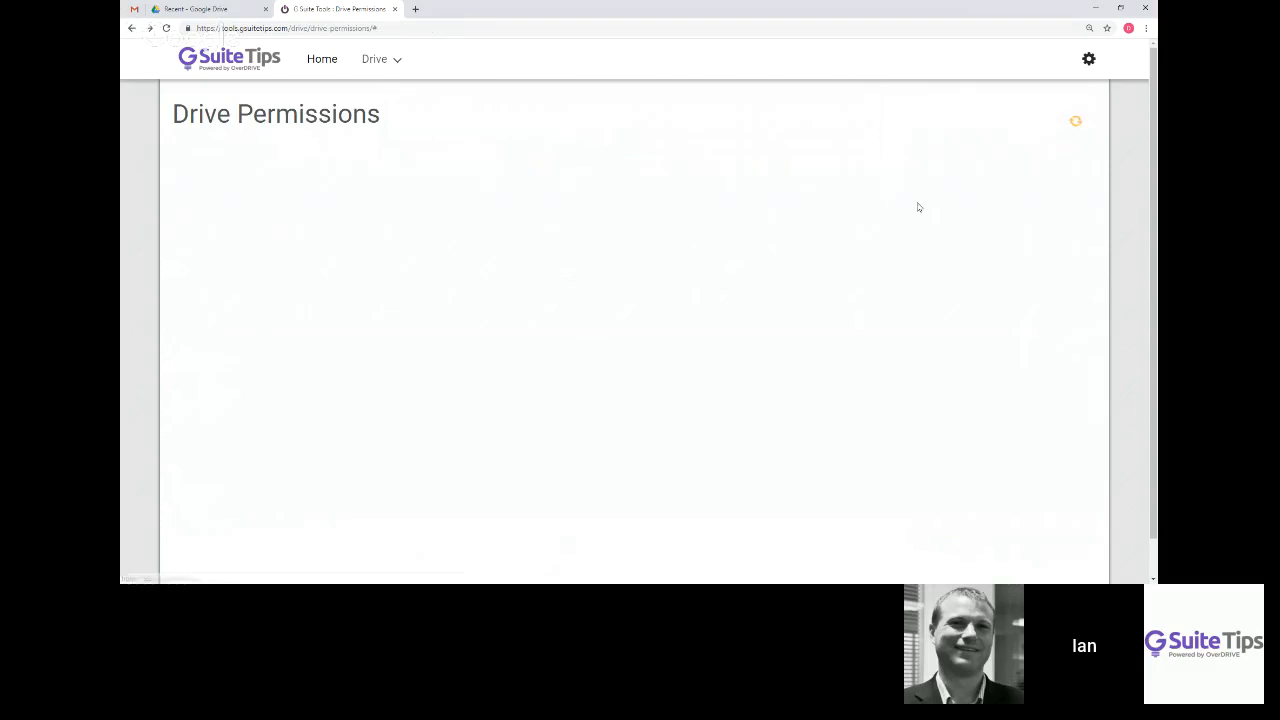
# Filter the list by gmail and unshare the second and third Gmail users from all their files
pyautogui.click(995, 150)
pyautogui.write('gmail')
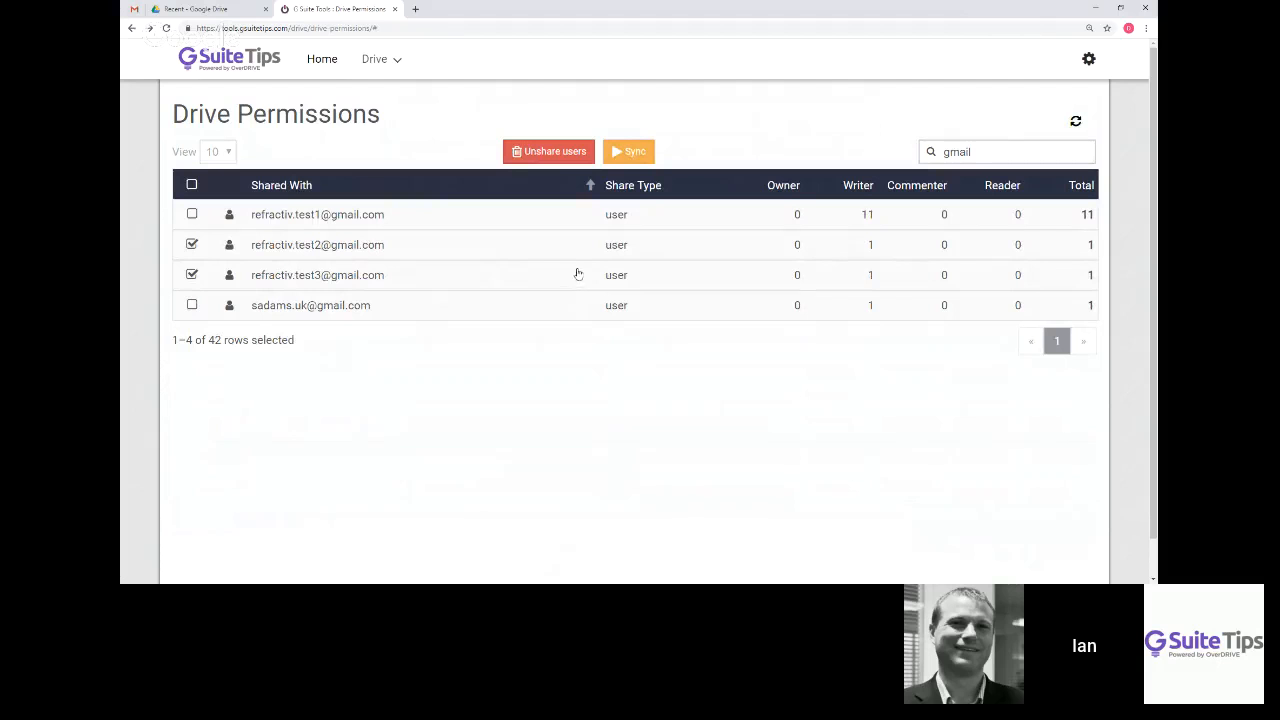
pyautogui.click(565, 152)
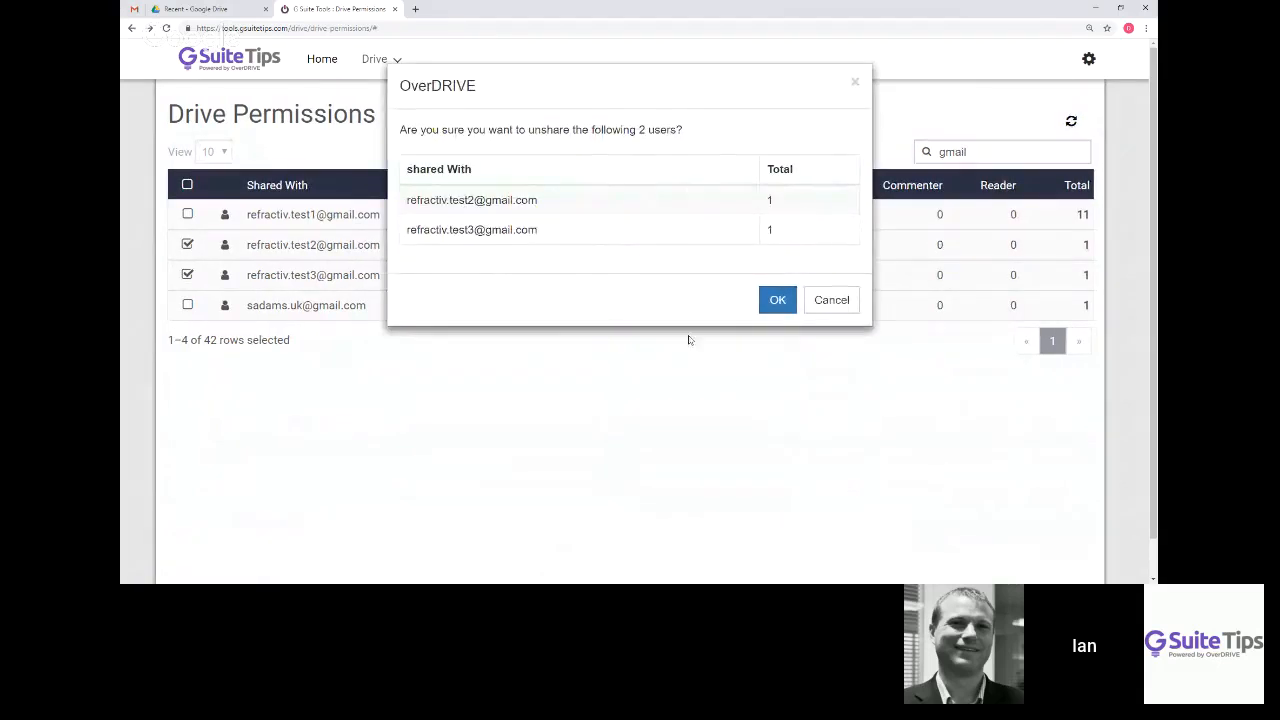
pyautogui.click(775, 303)
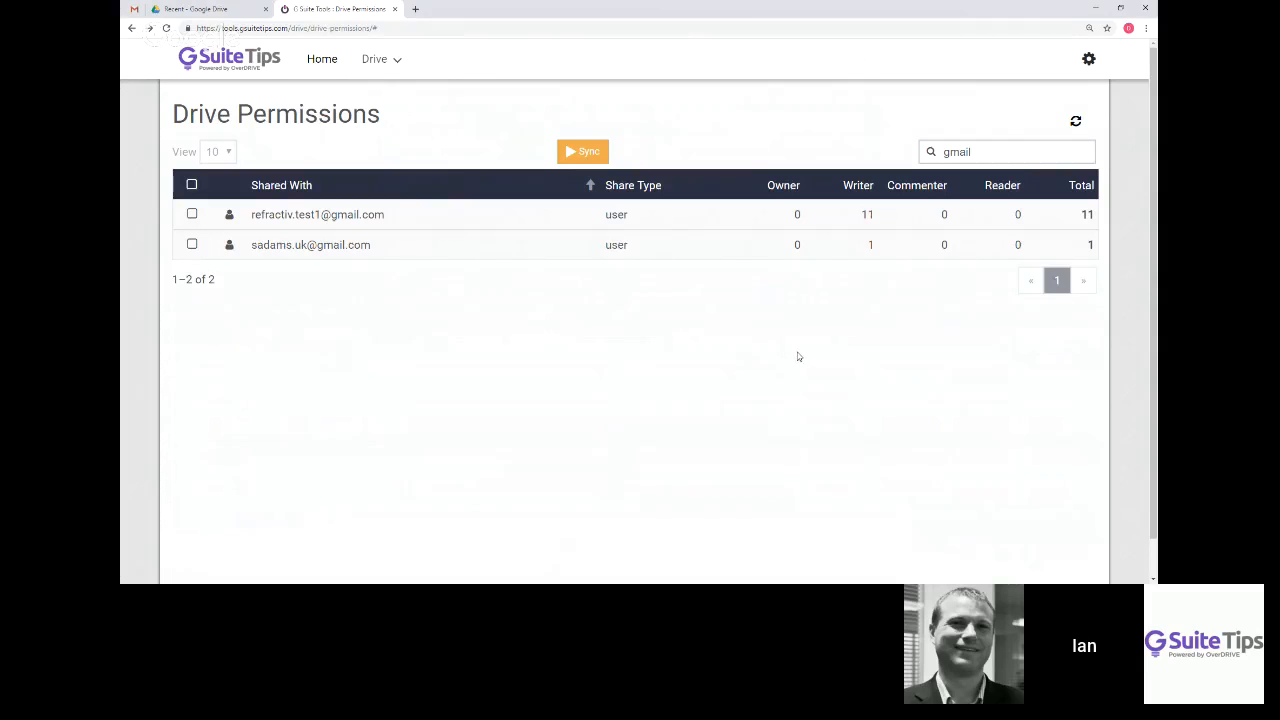
# Clear the gmail filter, view the files shared with the whole domain, and return to the permissions list
pyautogui.click(953, 151)
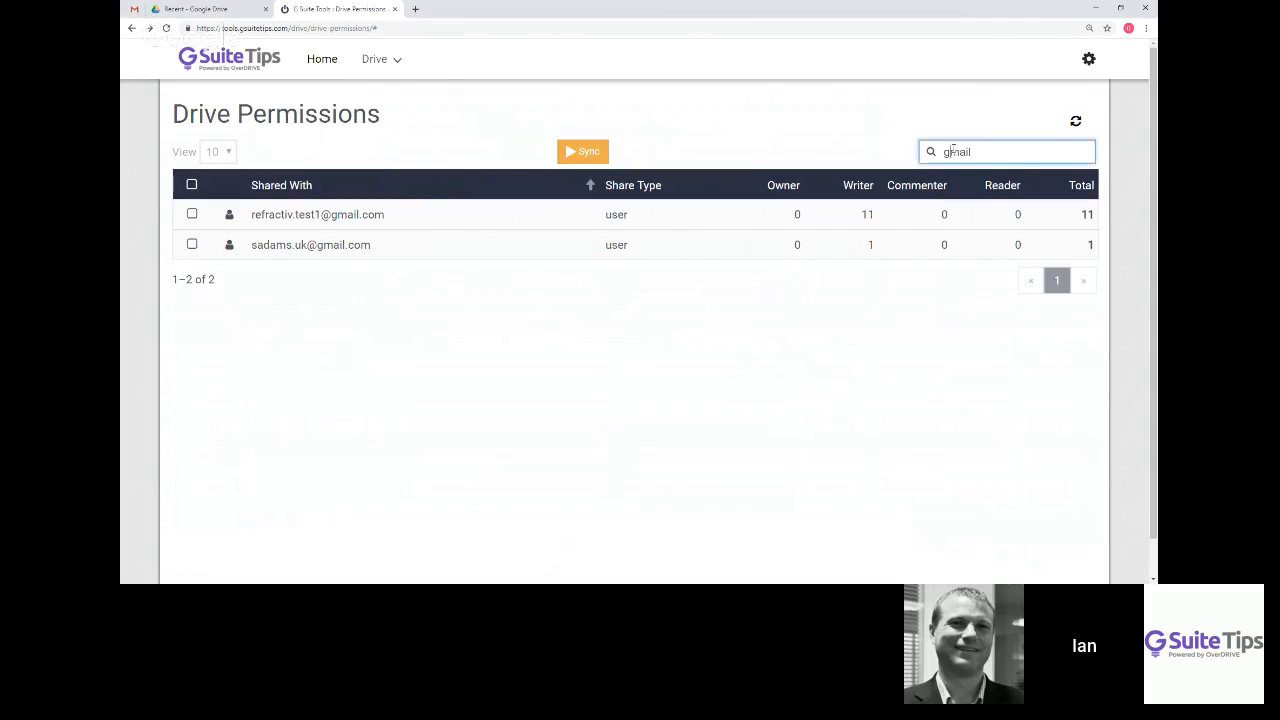
pyautogui.doubleClick(960, 152)
pyautogui.press('BackSpace')
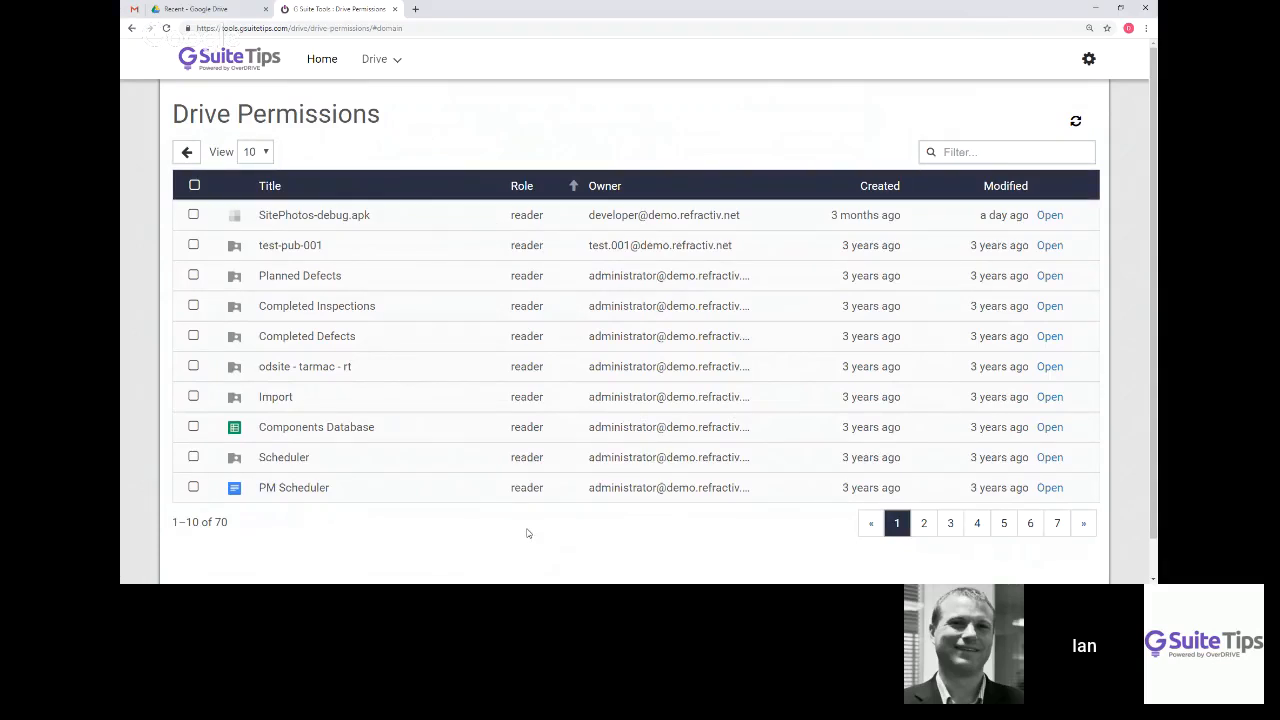
pyautogui.click(187, 153)
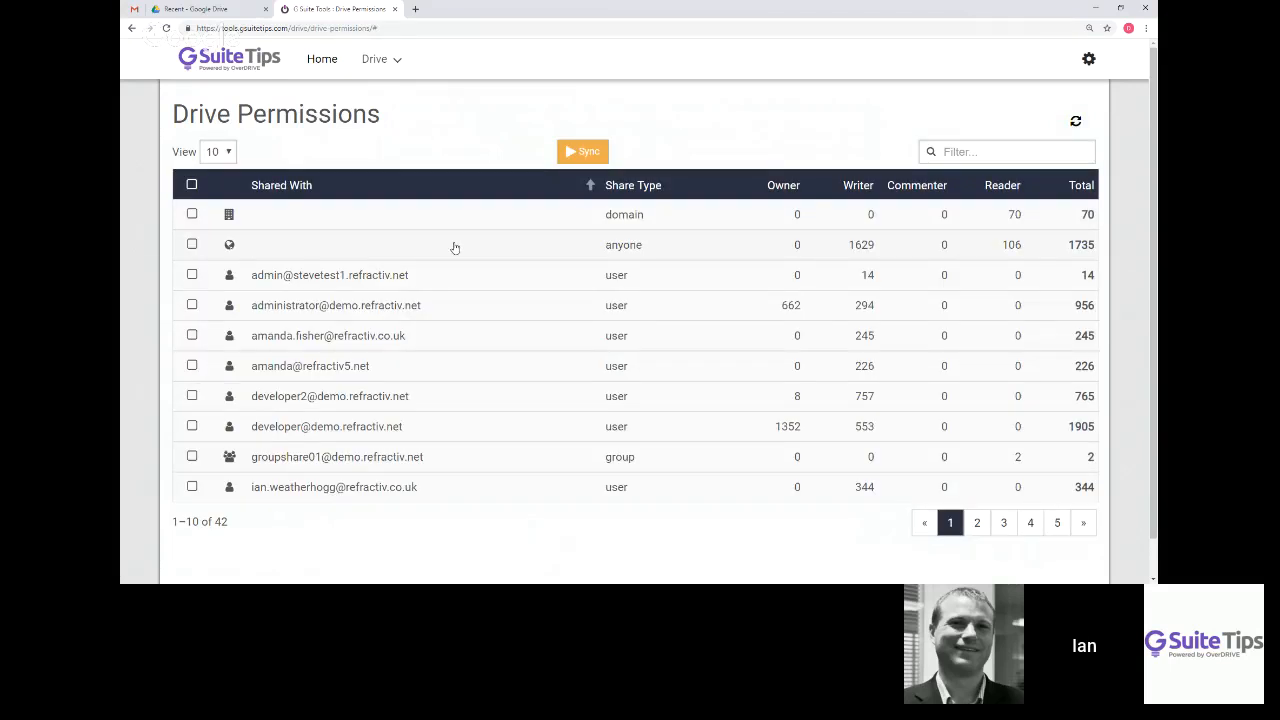
# Open the files shared with anyone and filter them by doc to check the remaining document's owner
pyautogui.click(454, 247)
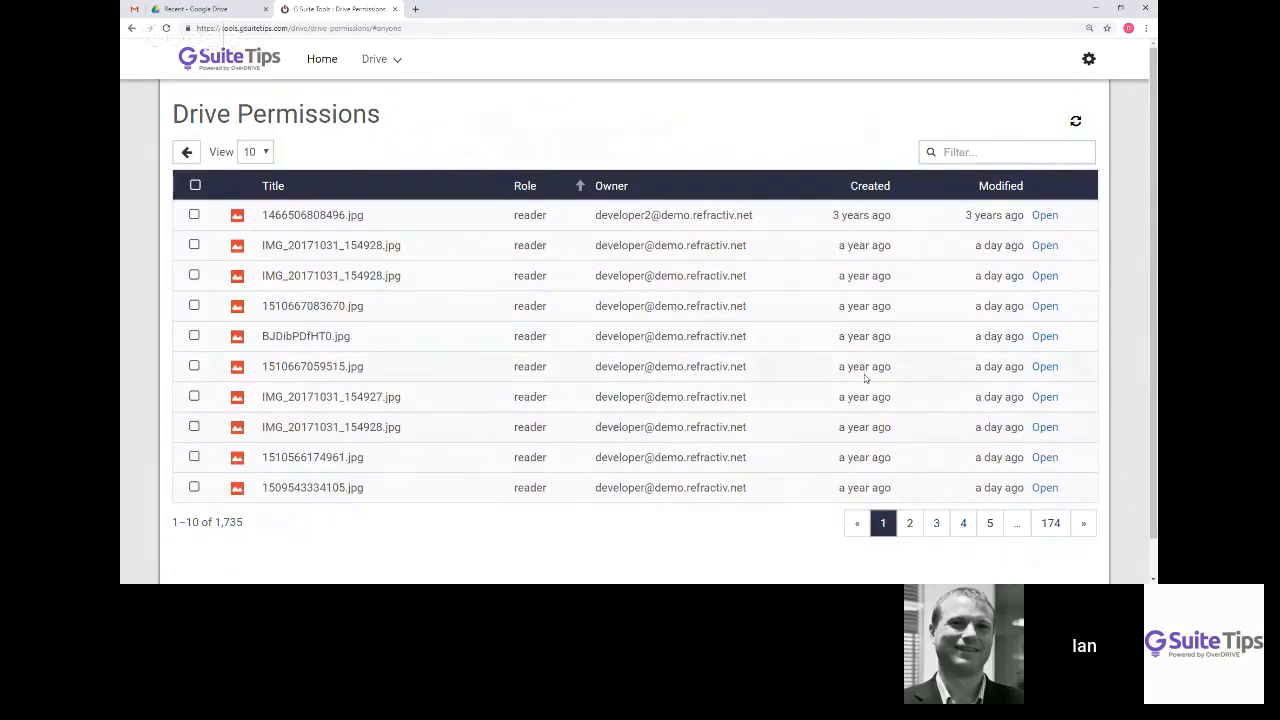
pyautogui.click(967, 152)
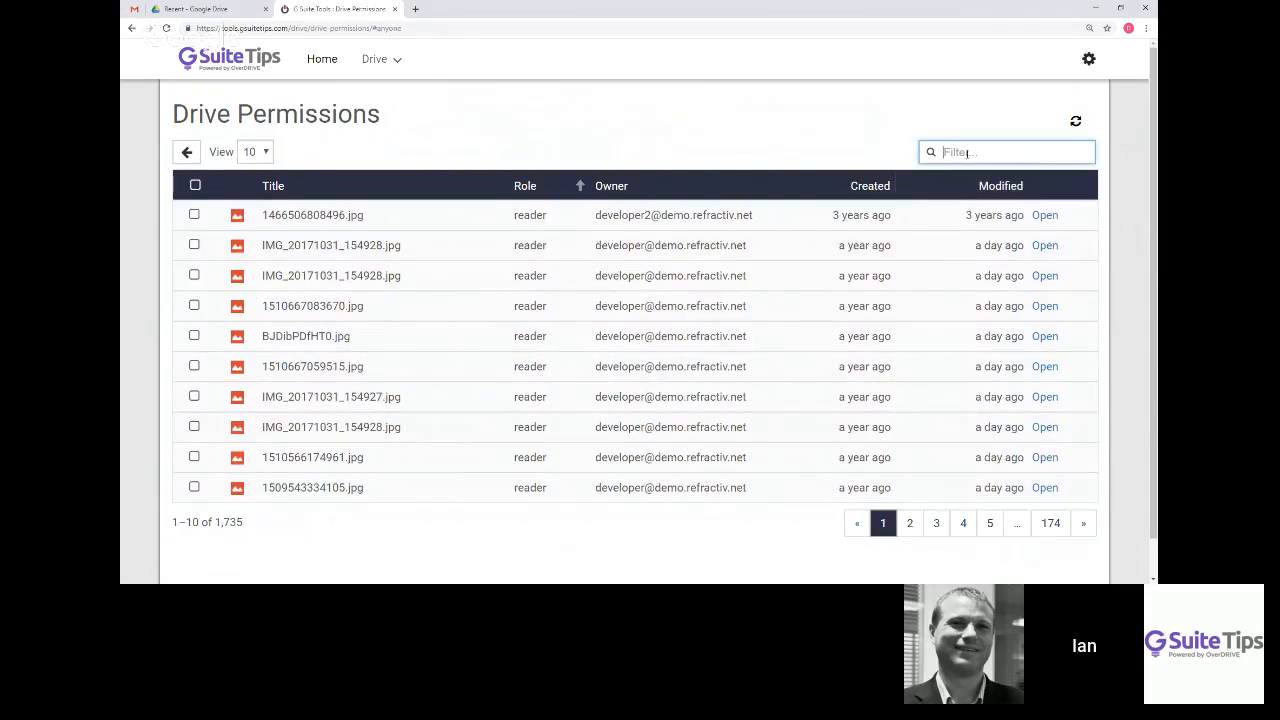
pyautogui.write('doc')
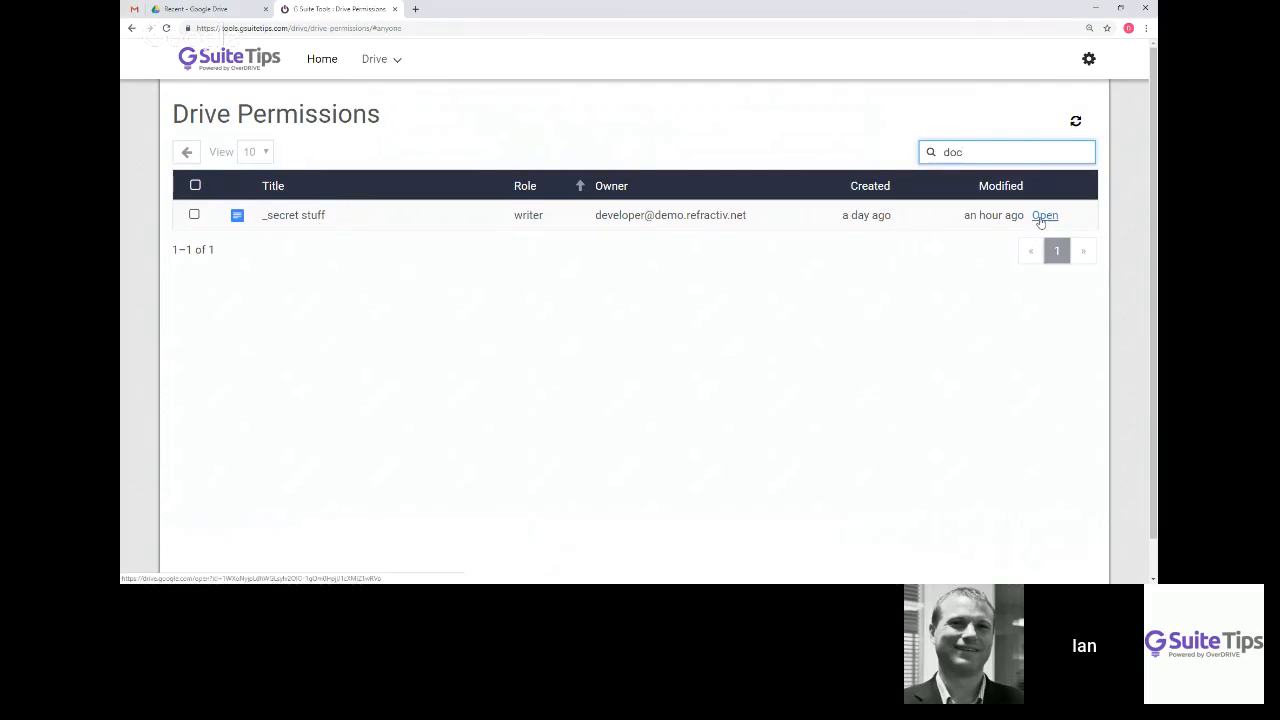
pyautogui.moveTo(613, 215); pyautogui.dragTo(619, 215)
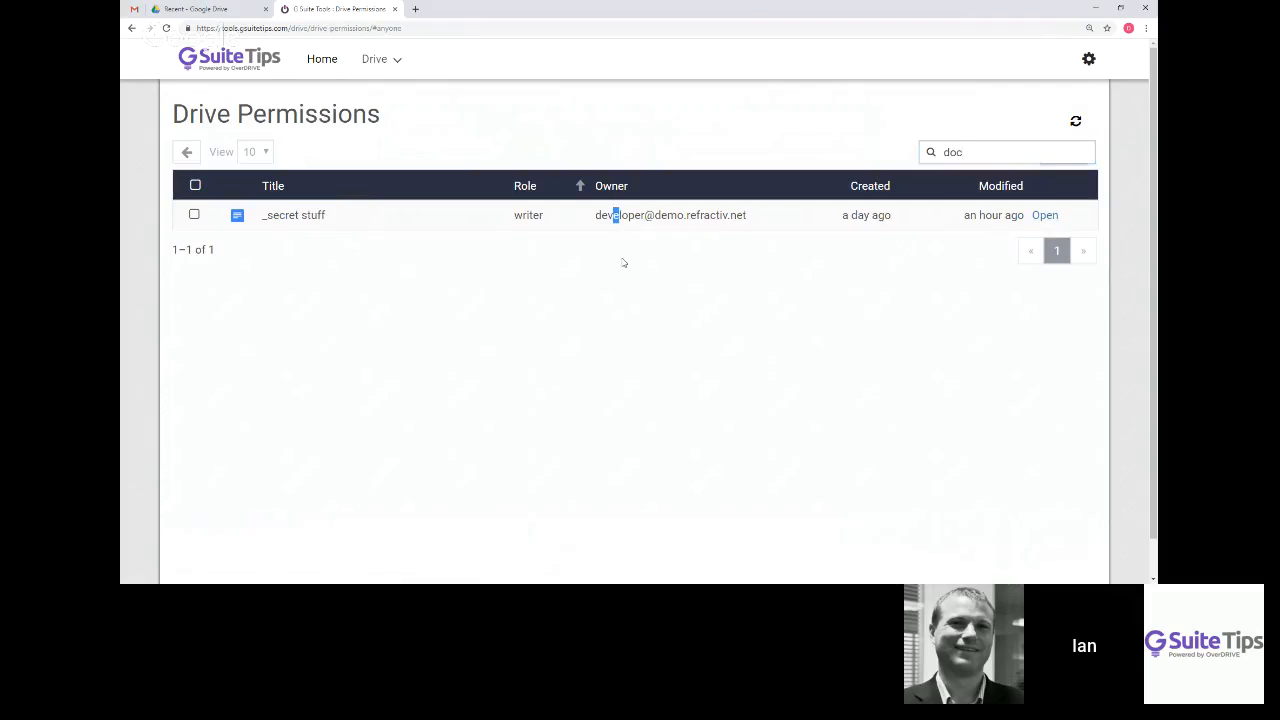
# Open the _secret stuff document from the list, once in a normal tab and once in an incognito window
pyautogui.click(1044, 217)
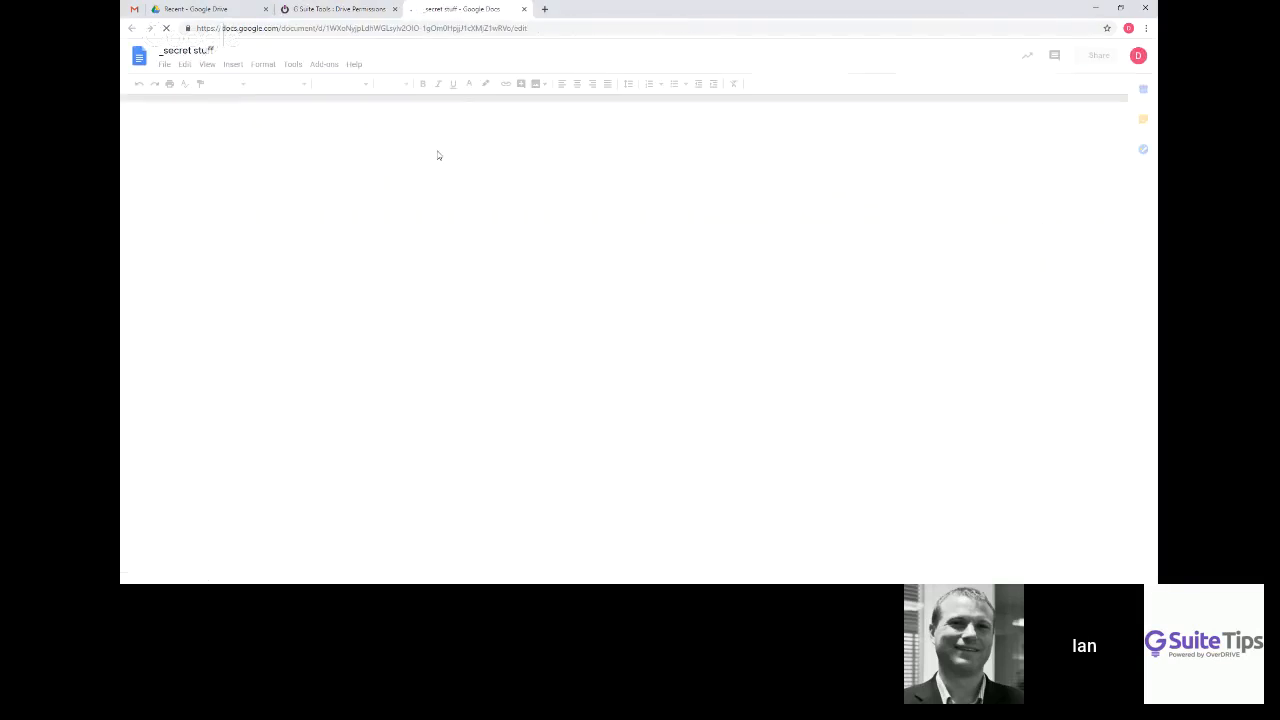
pyautogui.click(328, 10)
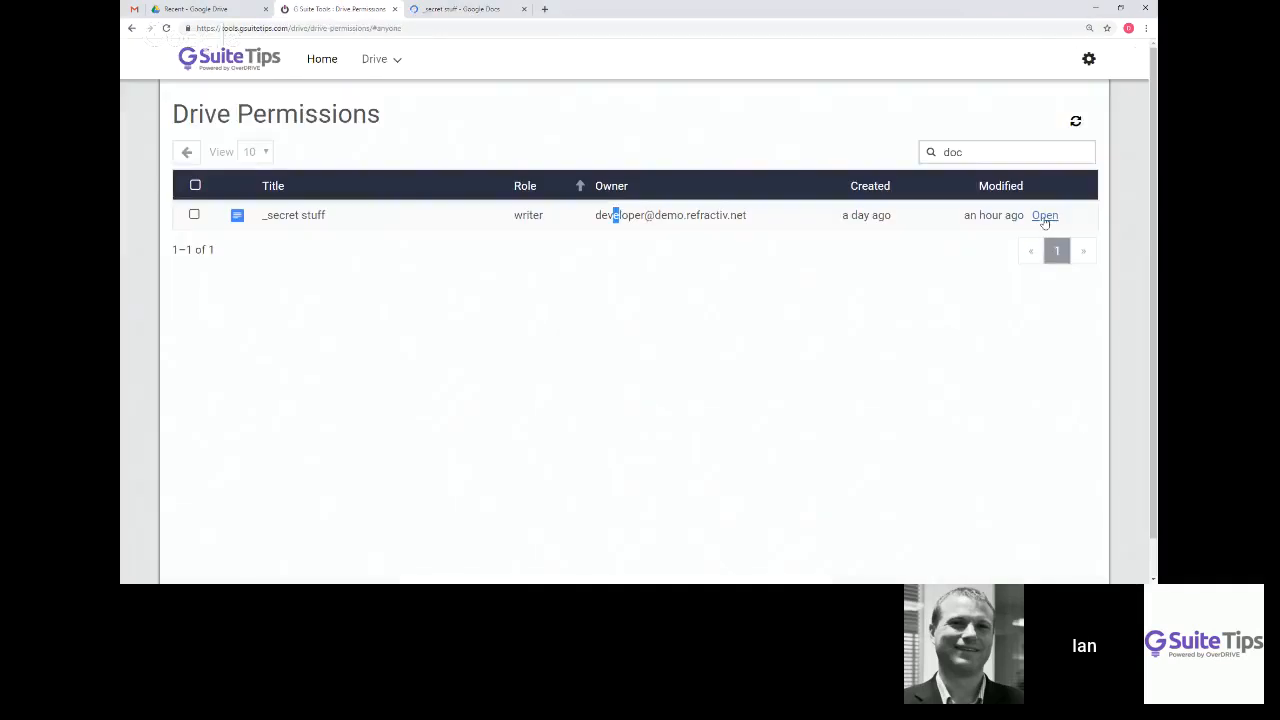
pyautogui.rightClick(1044, 217)
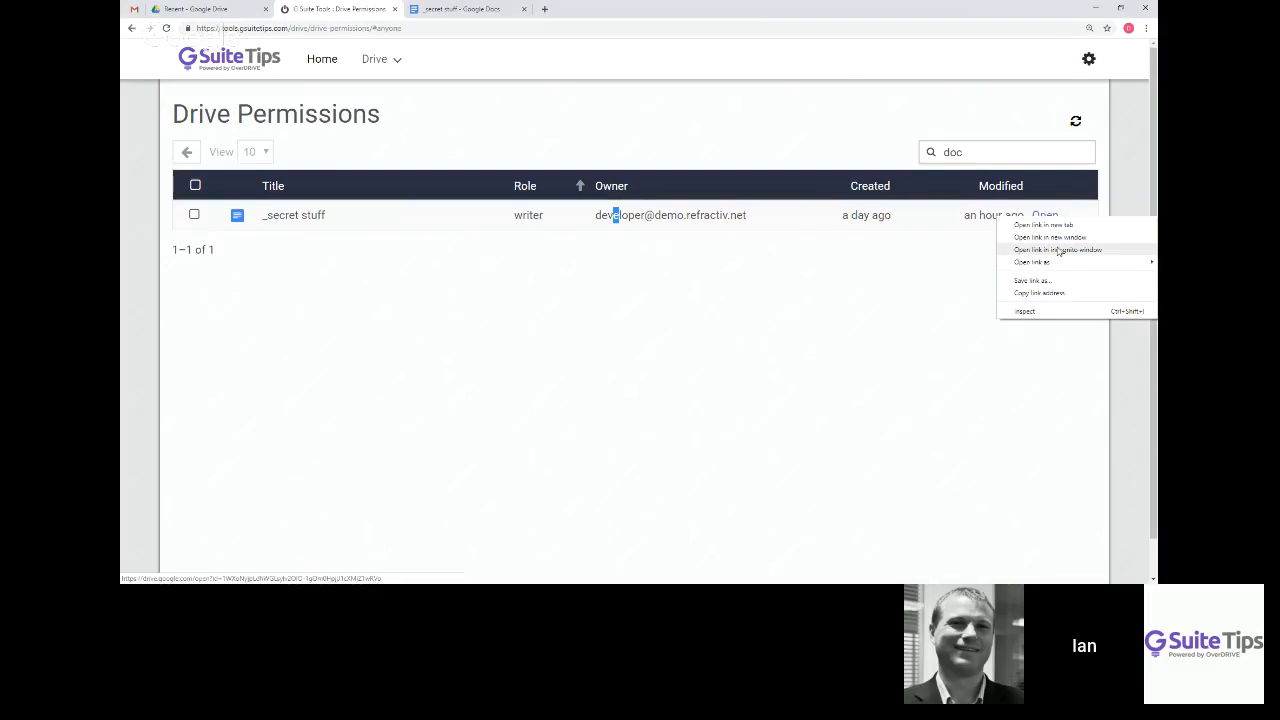
pyautogui.click(1058, 250)
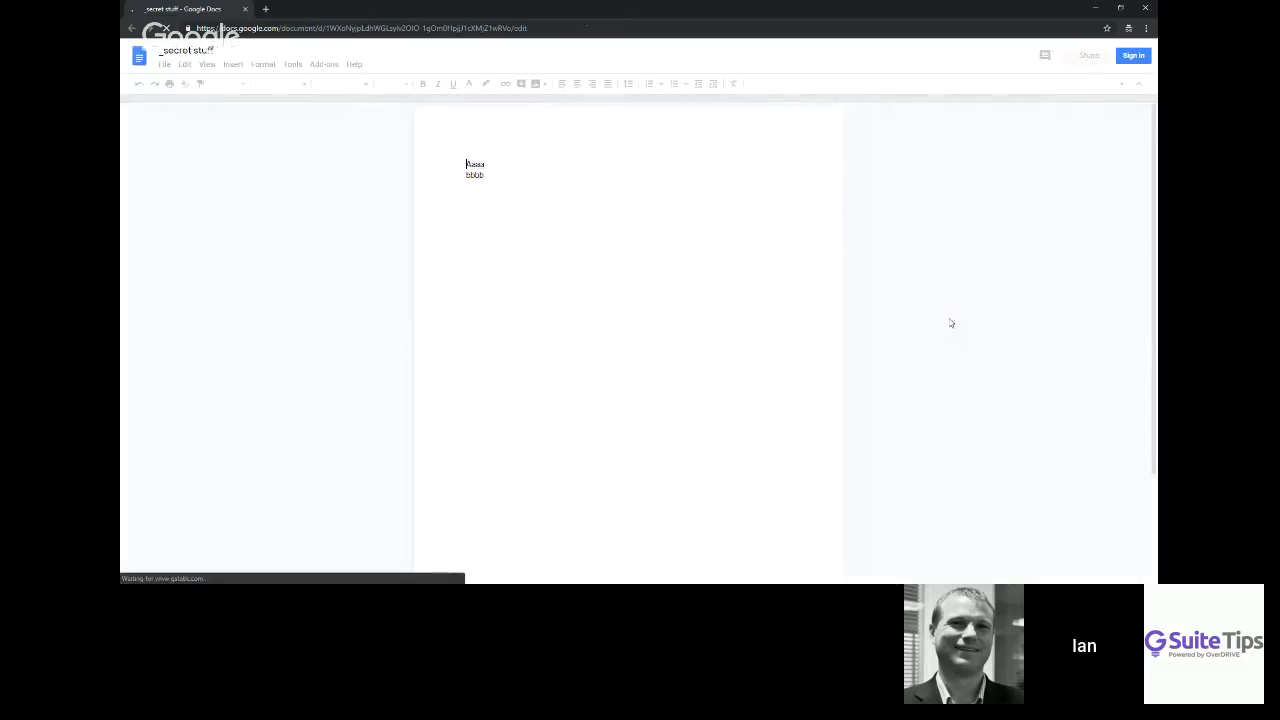
# Add a new line reading cccc below the document's existing text as an anonymous editor, and close the incognito window
pyautogui.click(512, 180)
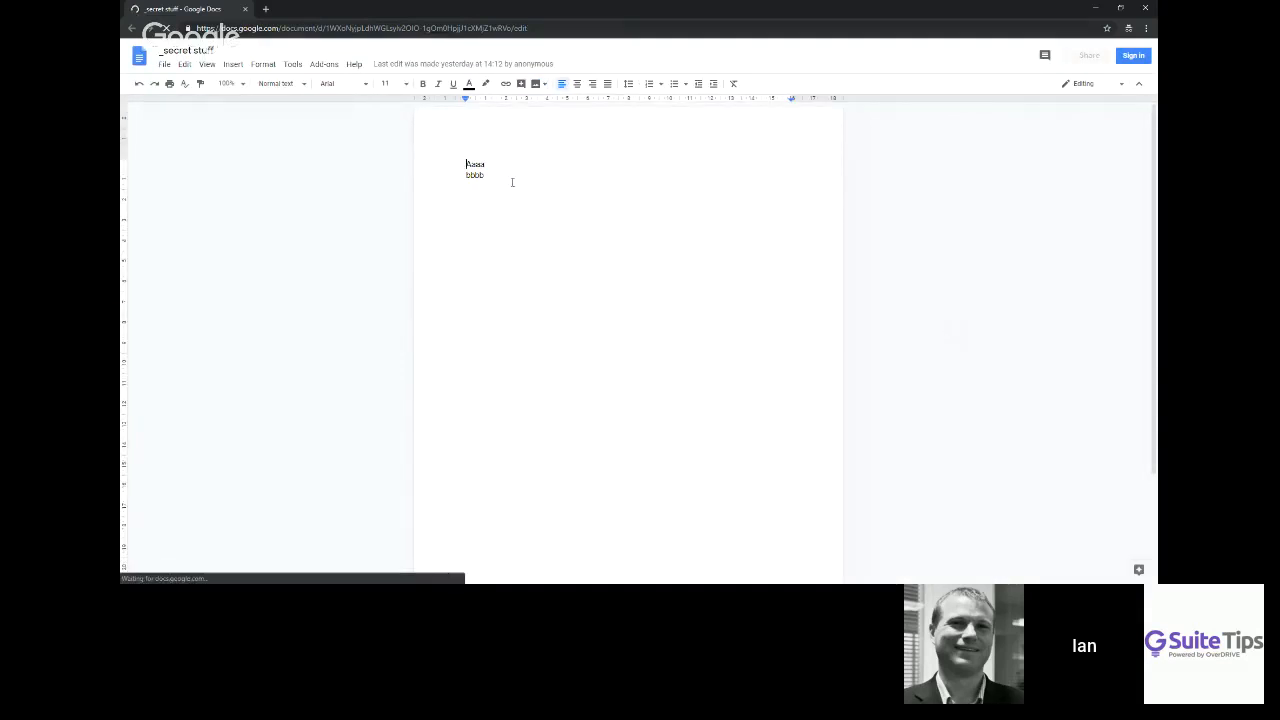
pyautogui.press('Return')
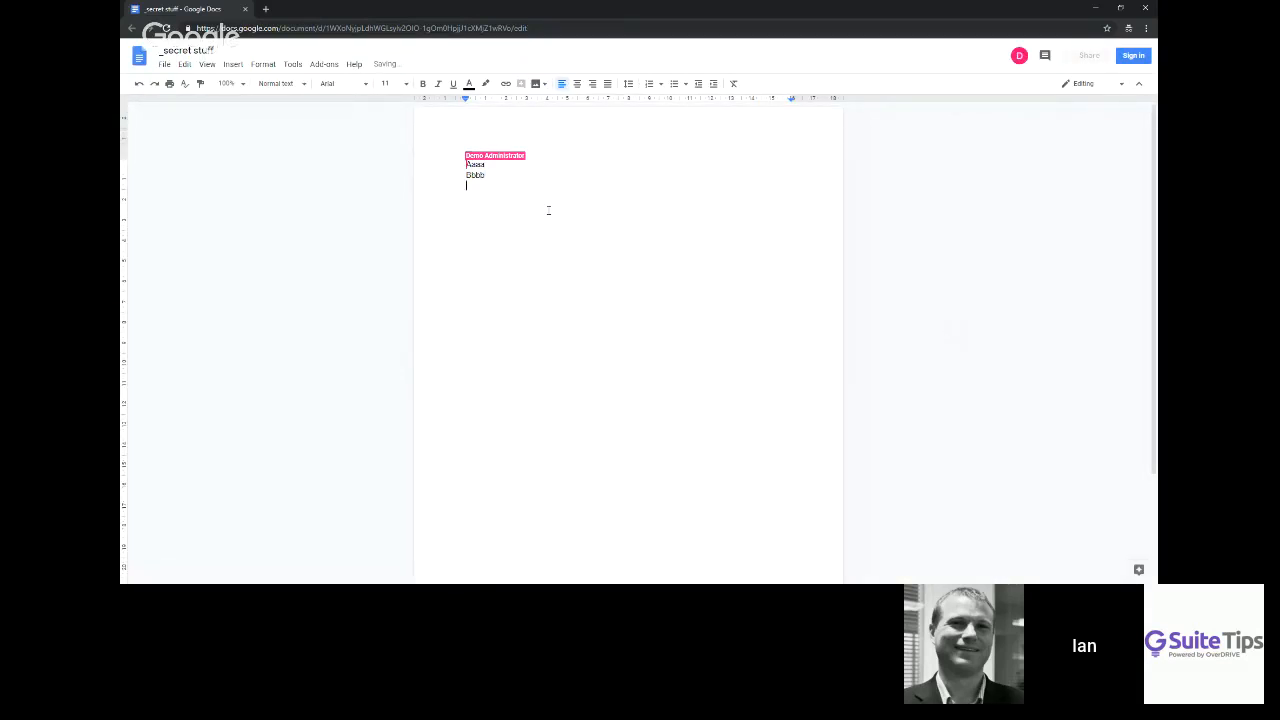
pyautogui.write('cccc')
pyautogui.click(244, 11)
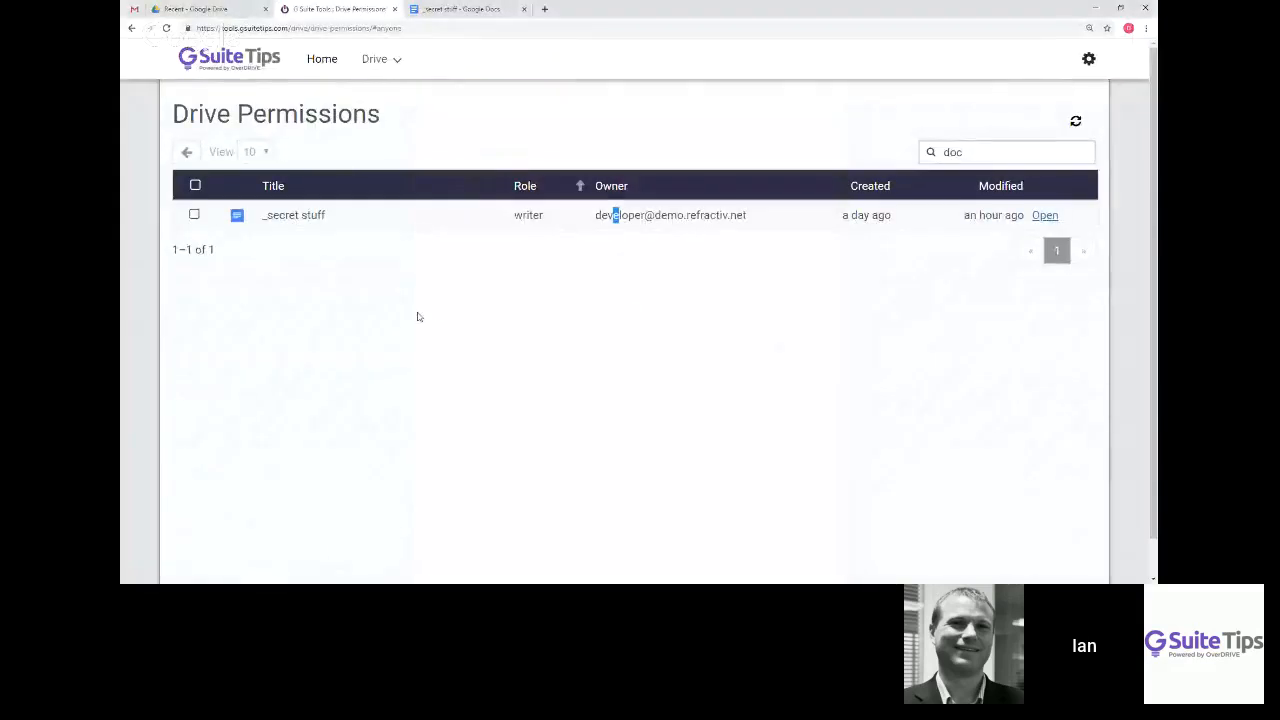
# Unshare the _secret stuff file from the anyone share and confirm the removal
pyautogui.click(194, 215)
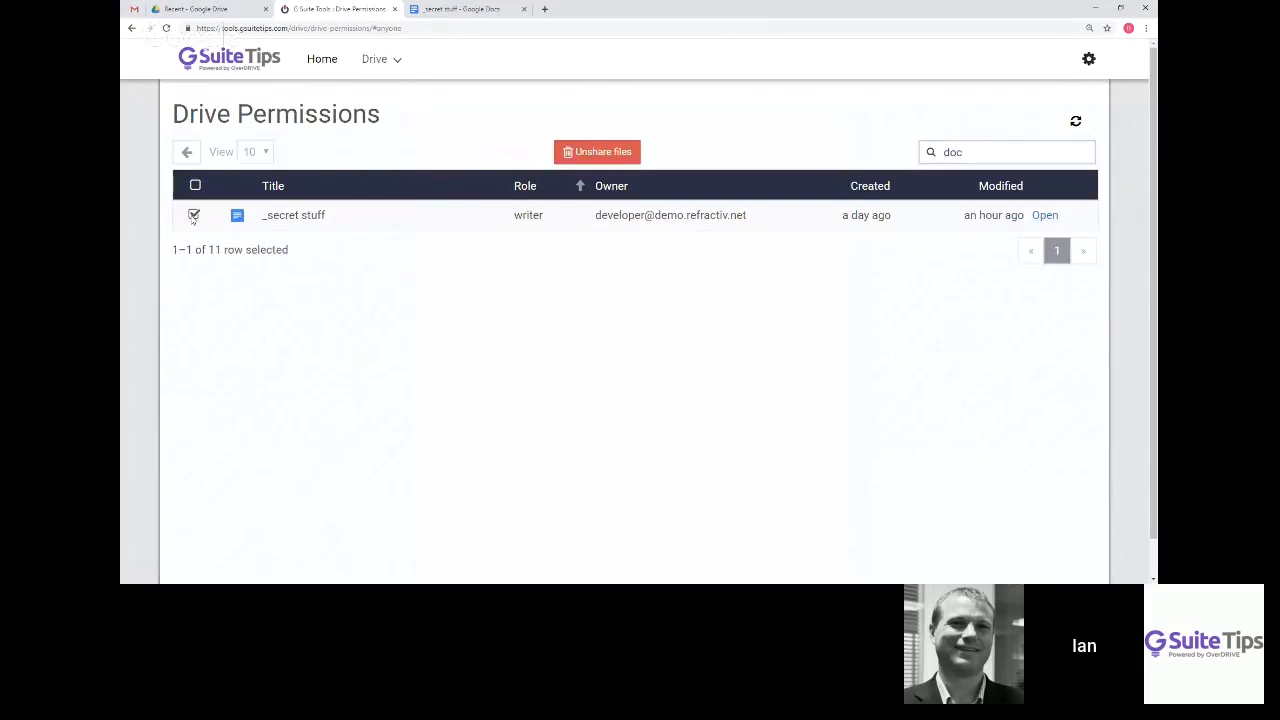
pyautogui.click(590, 152)
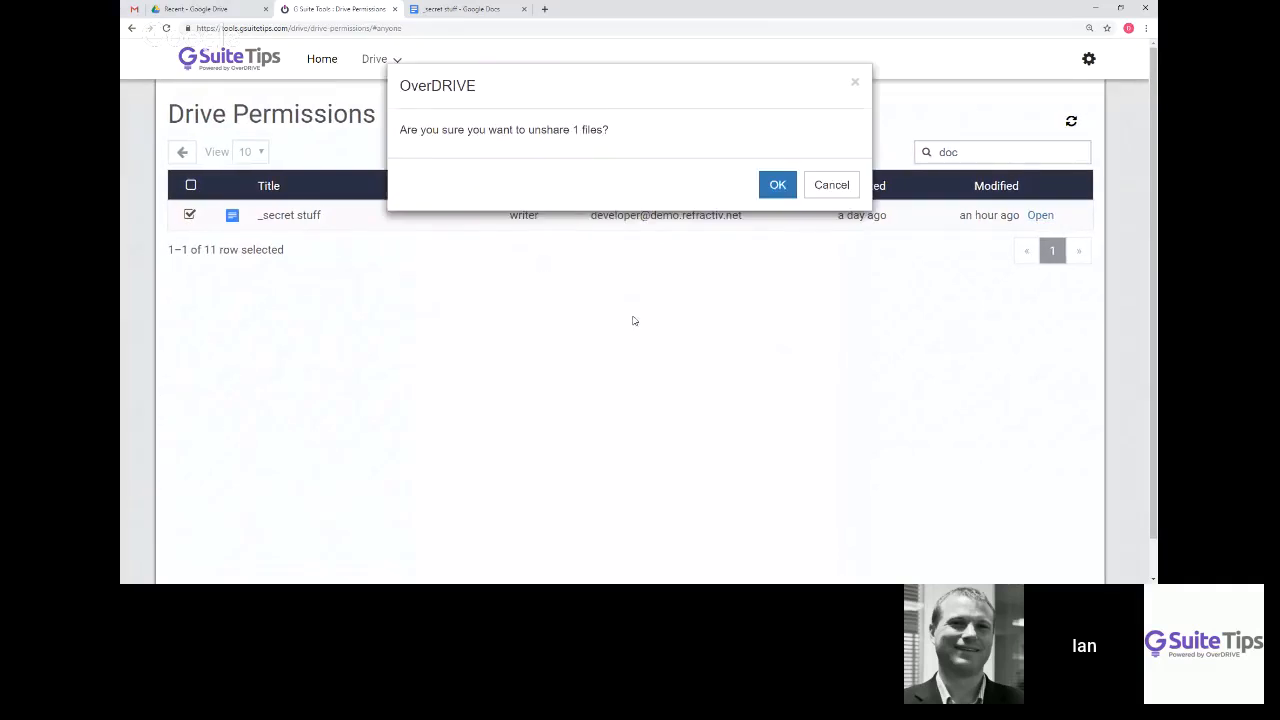
pyautogui.click(777, 185)
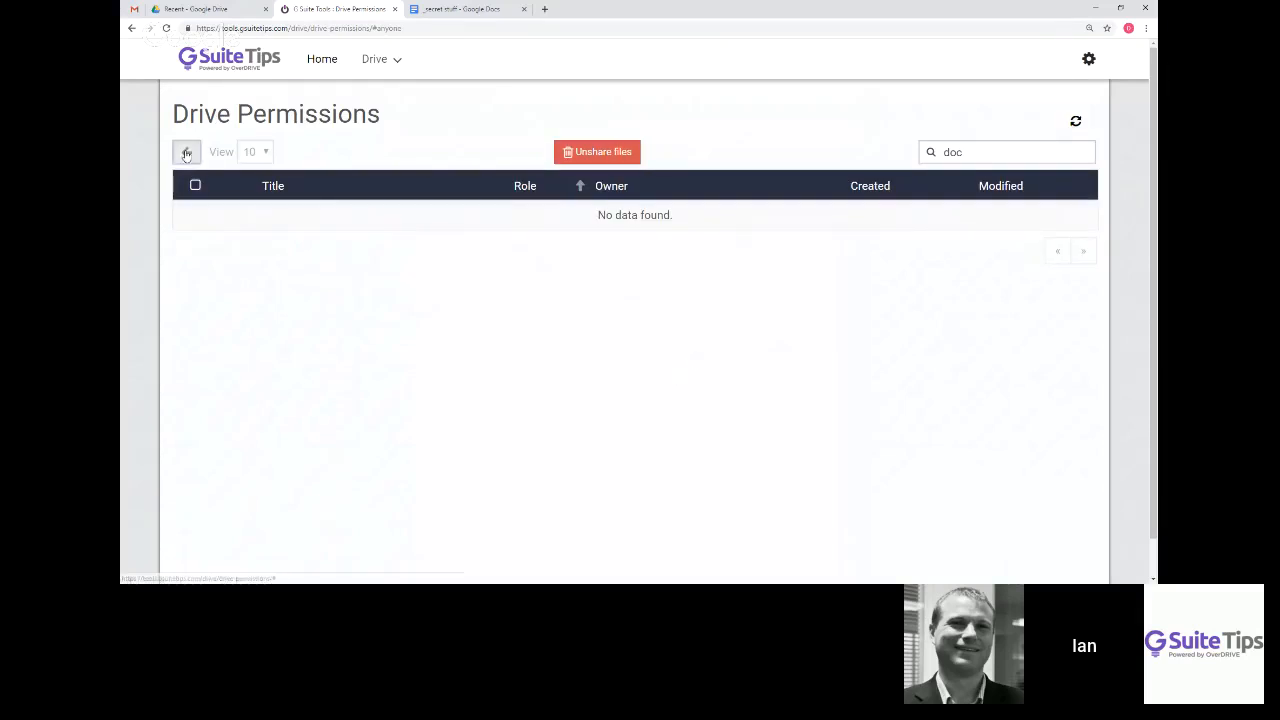
# Return to the Drive Permissions overview of all shares and select the anyone entry
pyautogui.click(186, 152)
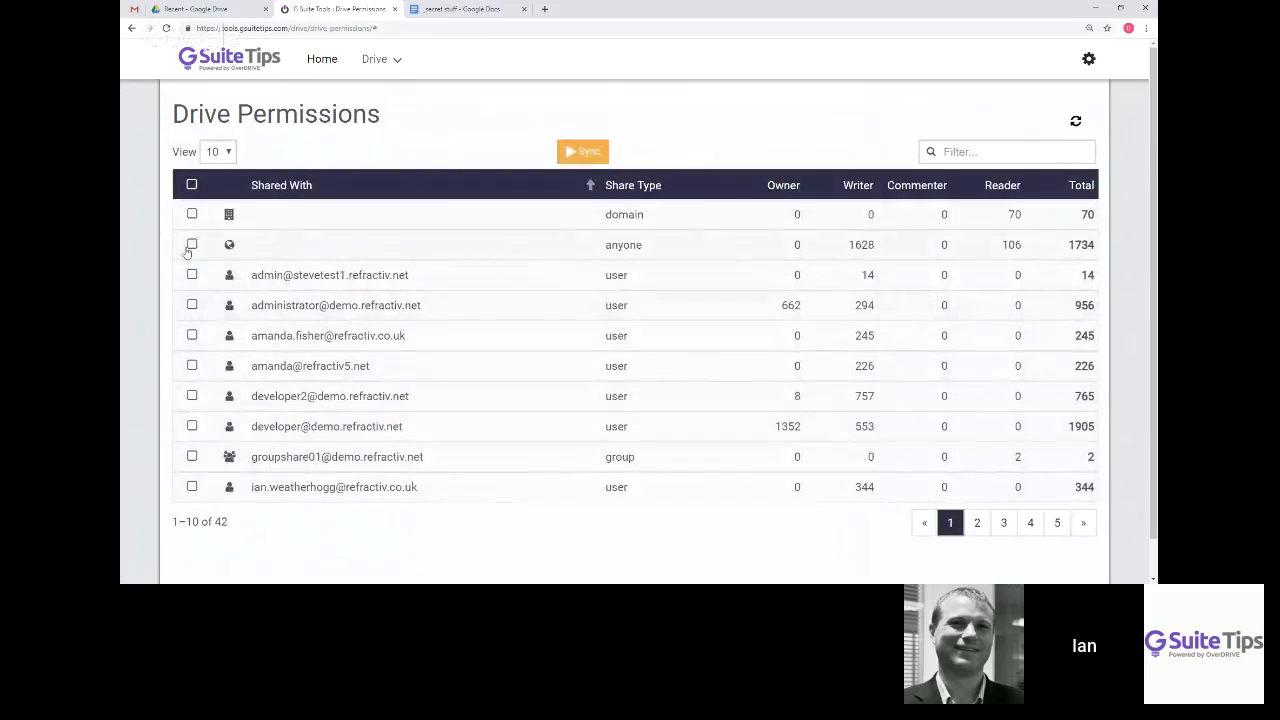
pyautogui.click(191, 244)
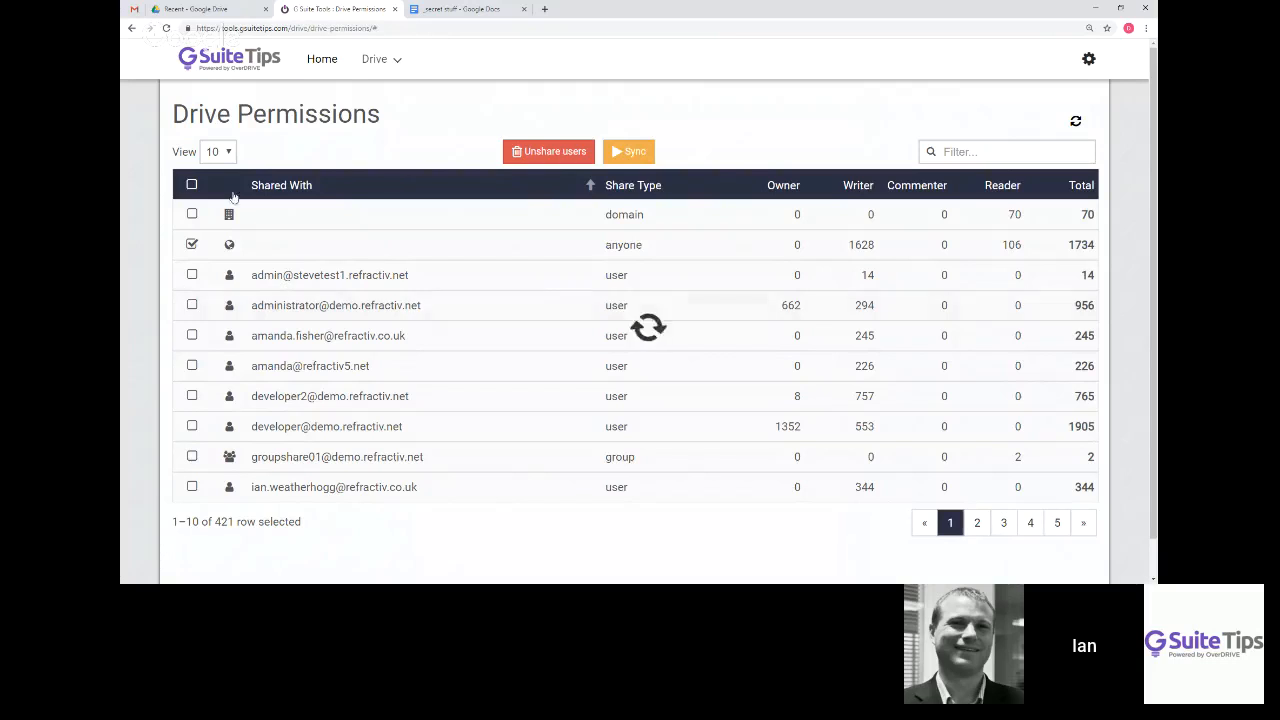
# Switch to Google Drive and examine the recent activity of the _secret stuff document for the access restriction
pyautogui.click(216, 12)
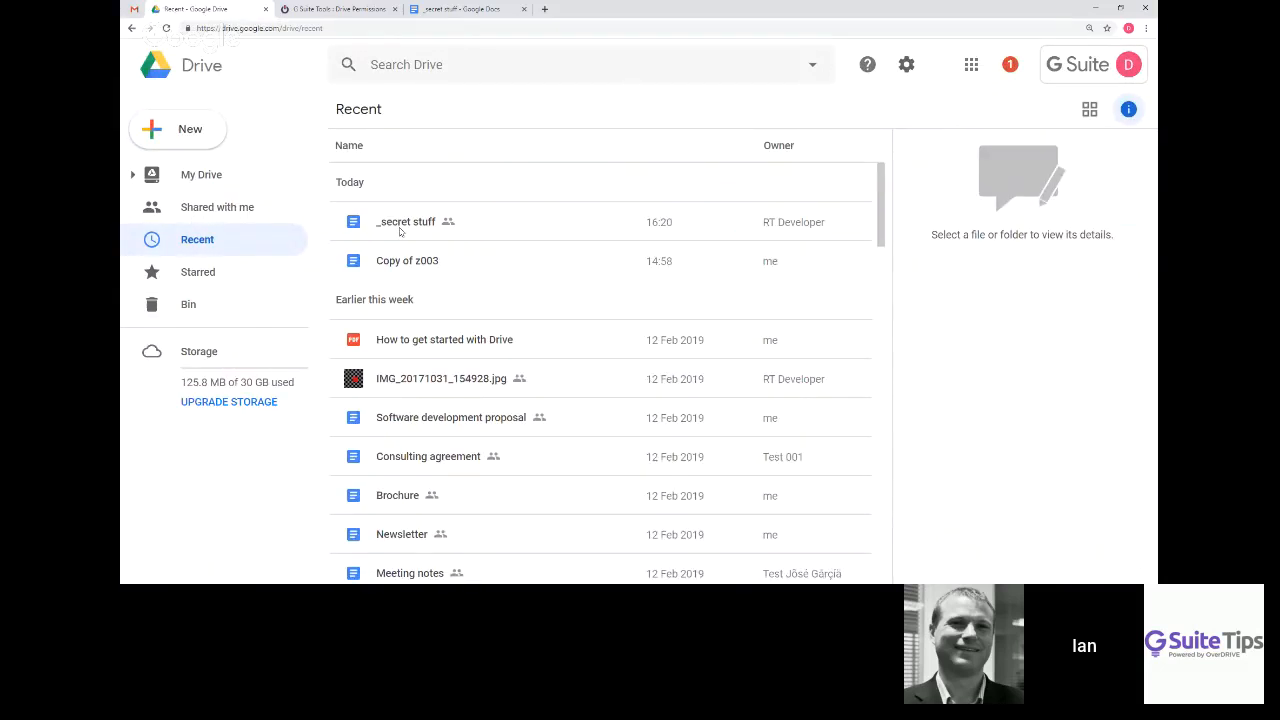
pyautogui.click(400, 231)
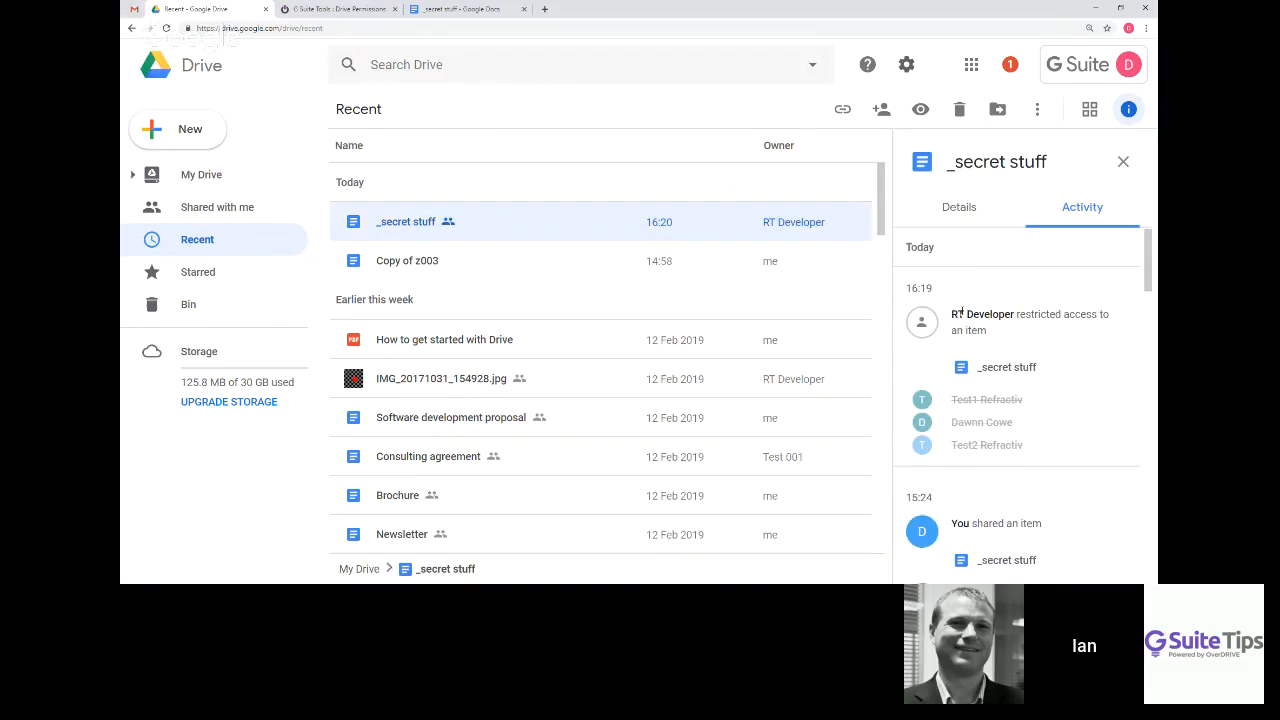
pyautogui.moveTo(951, 314); pyautogui.dragTo(1014, 315)
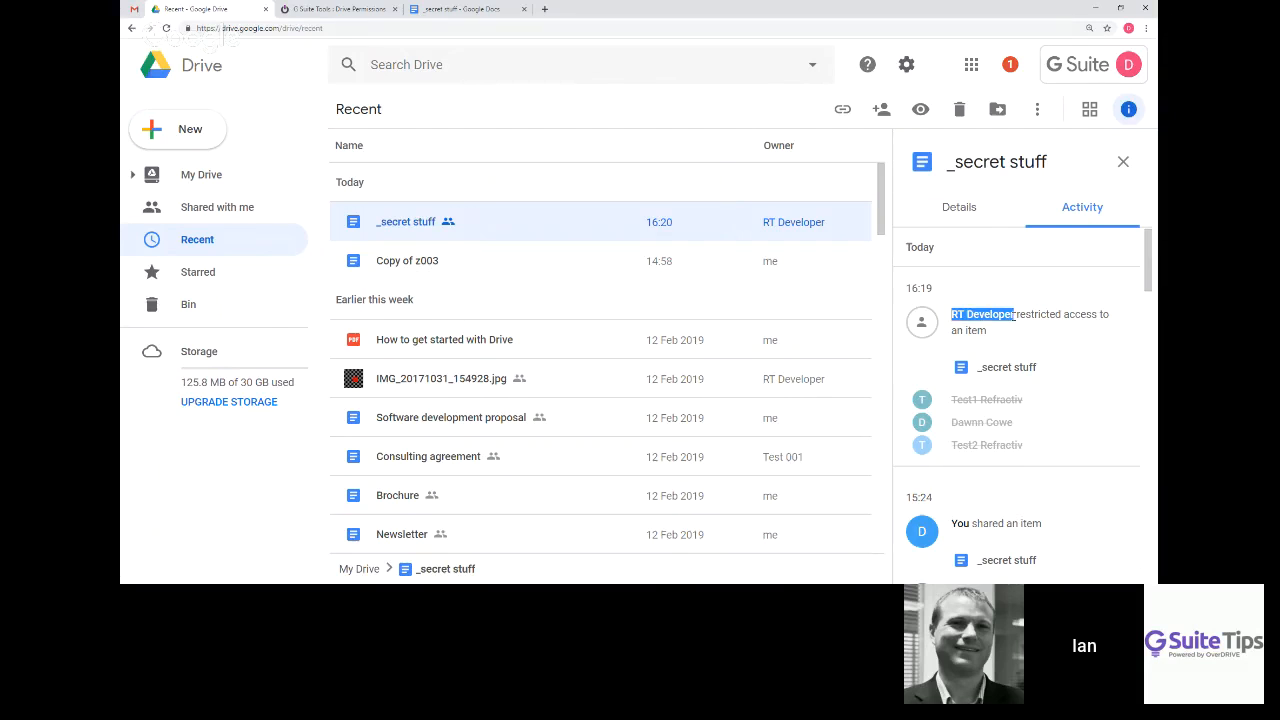
pyautogui.click(1007, 314)
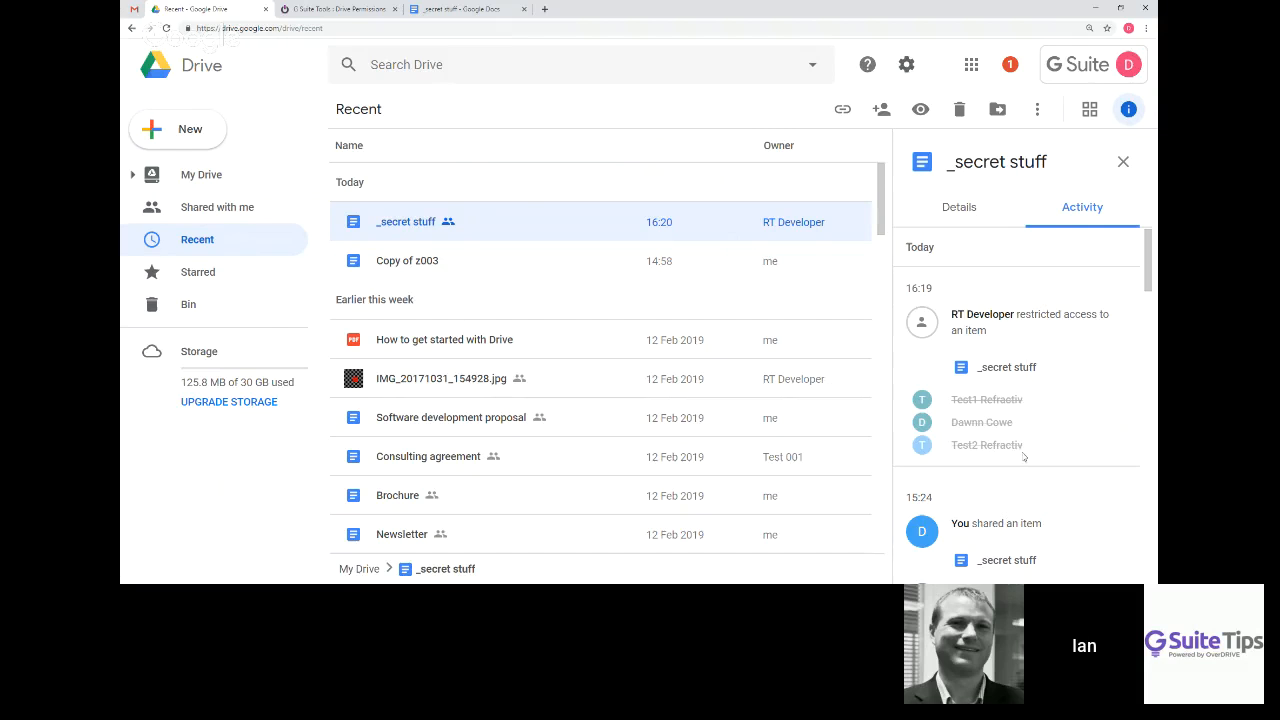
# Review who has access in the advanced sharing settings of _secret stuff, close them and return to the Drive Permissions tool
pyautogui.rightClick(533, 233)
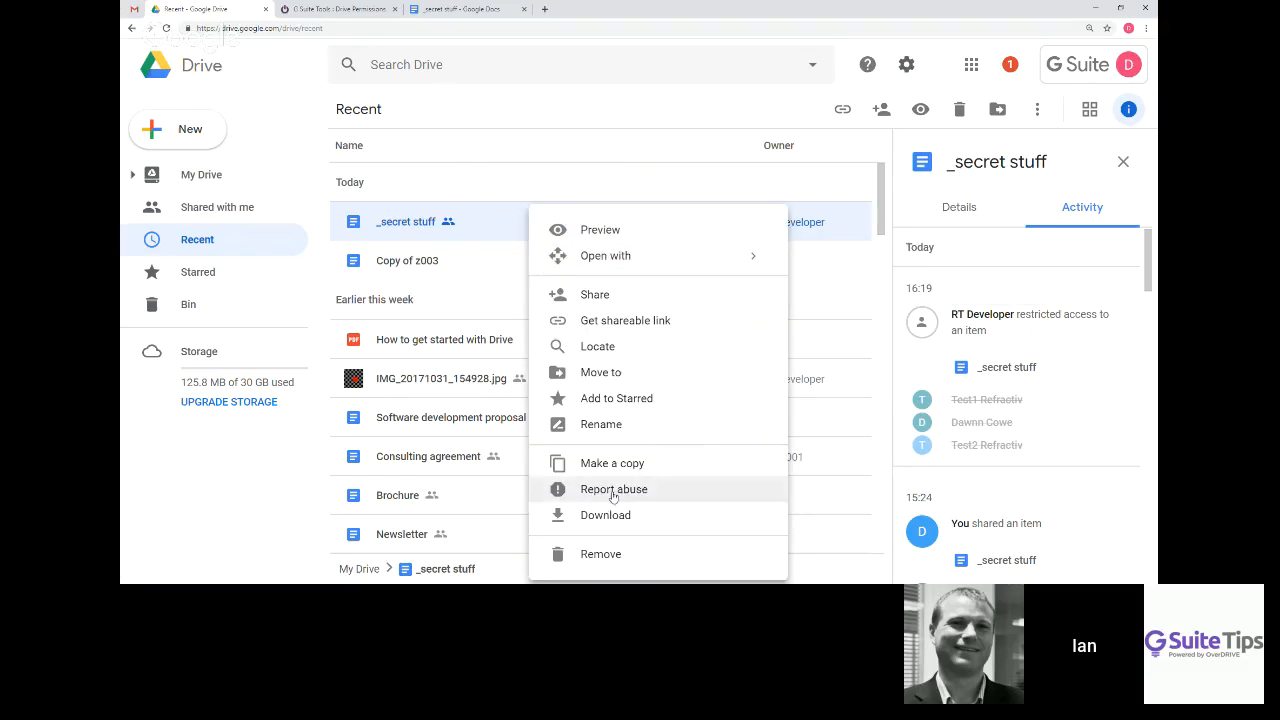
pyautogui.click(590, 296)
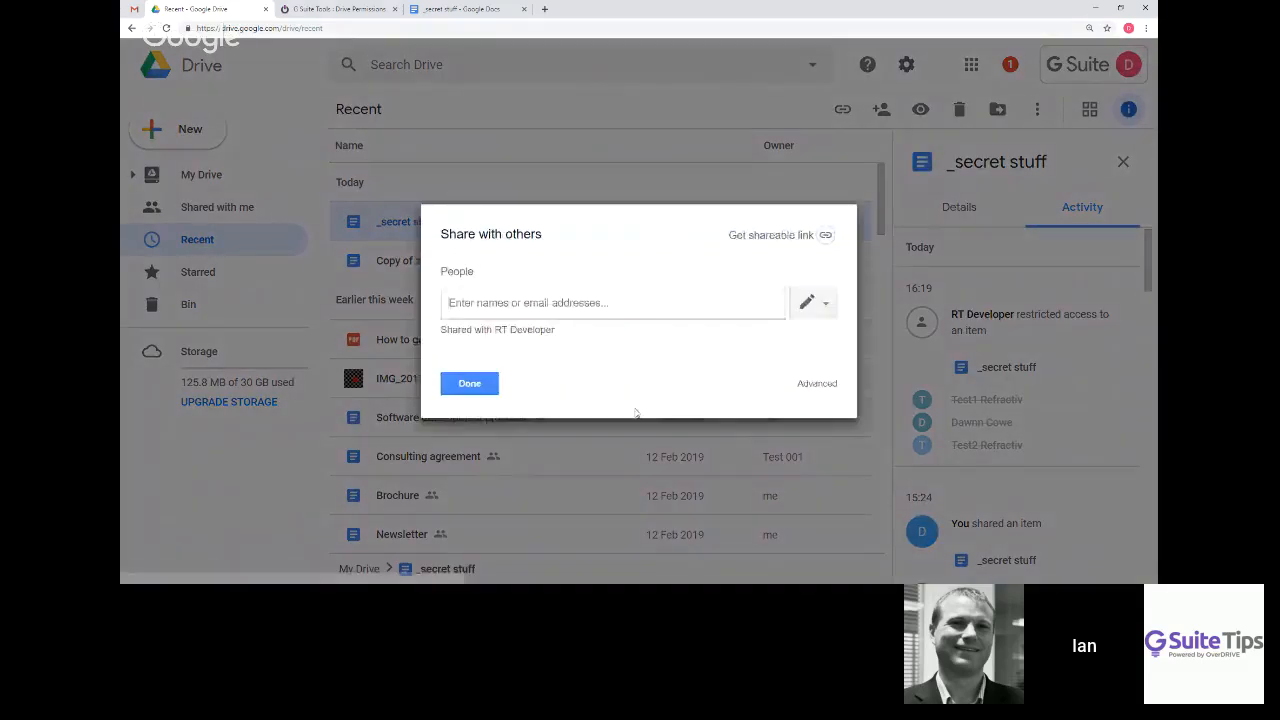
pyautogui.click(814, 382)
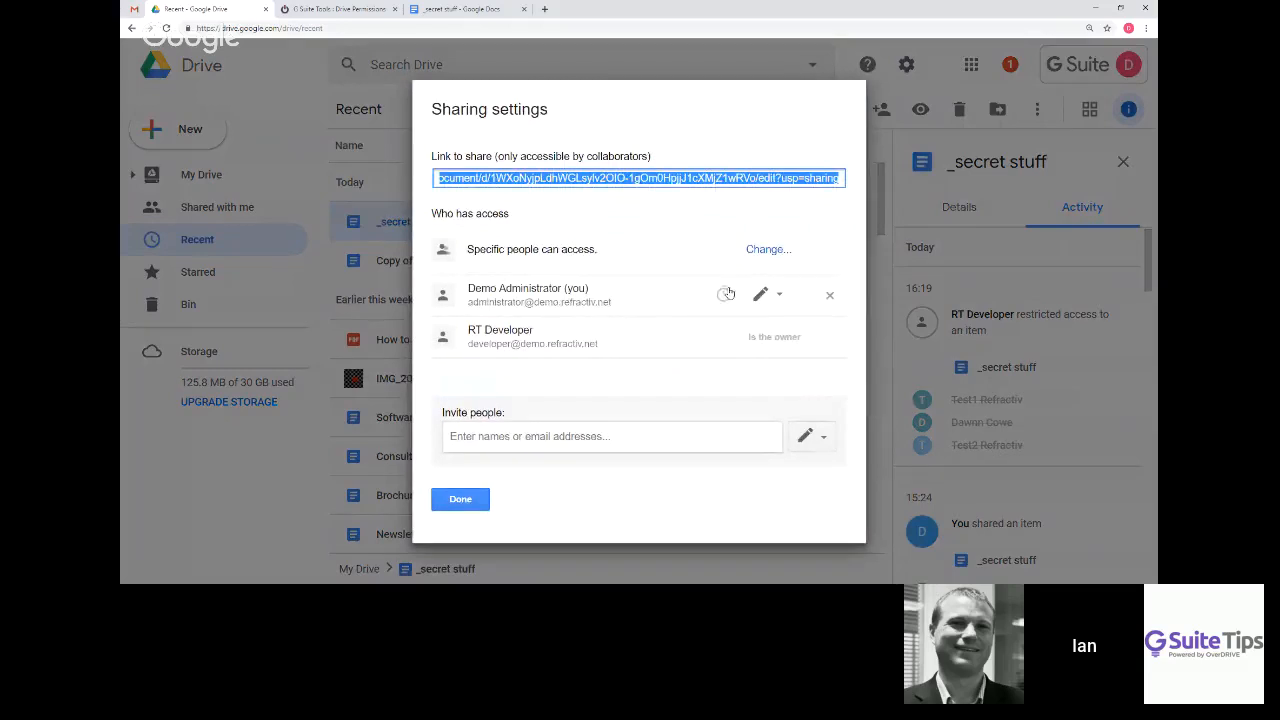
pyautogui.click(463, 497)
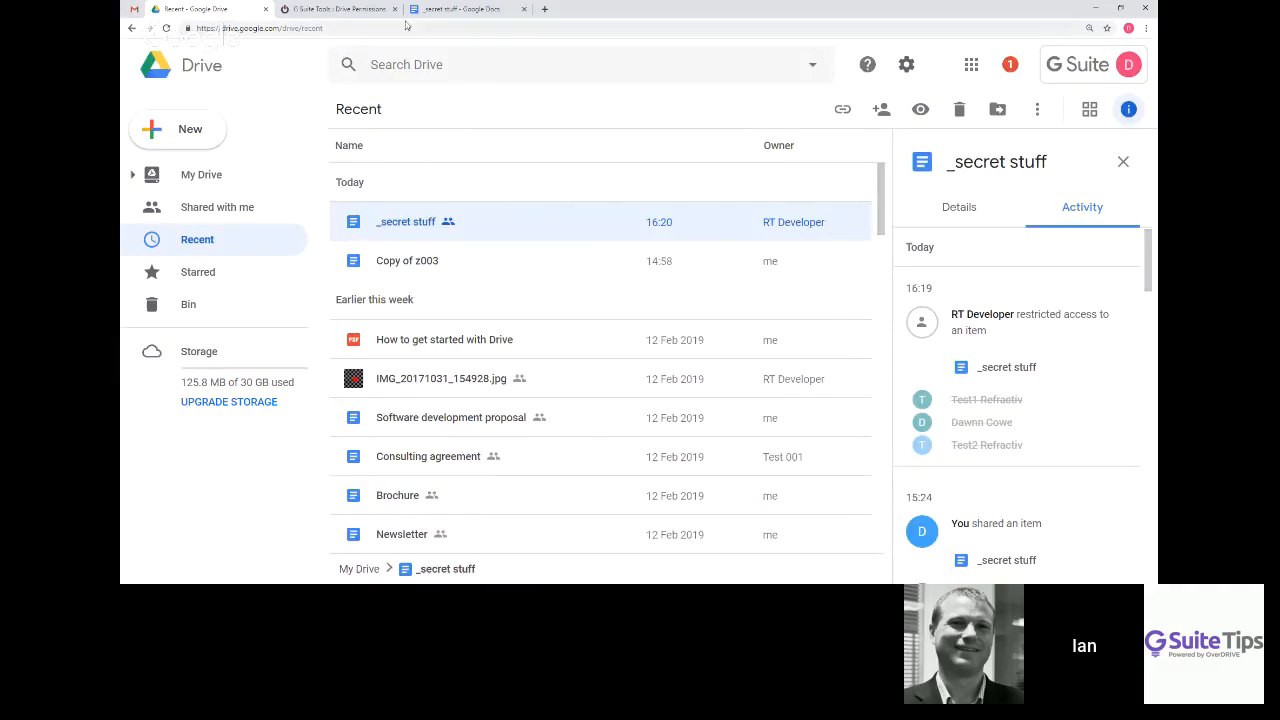
pyautogui.click(335, 9)
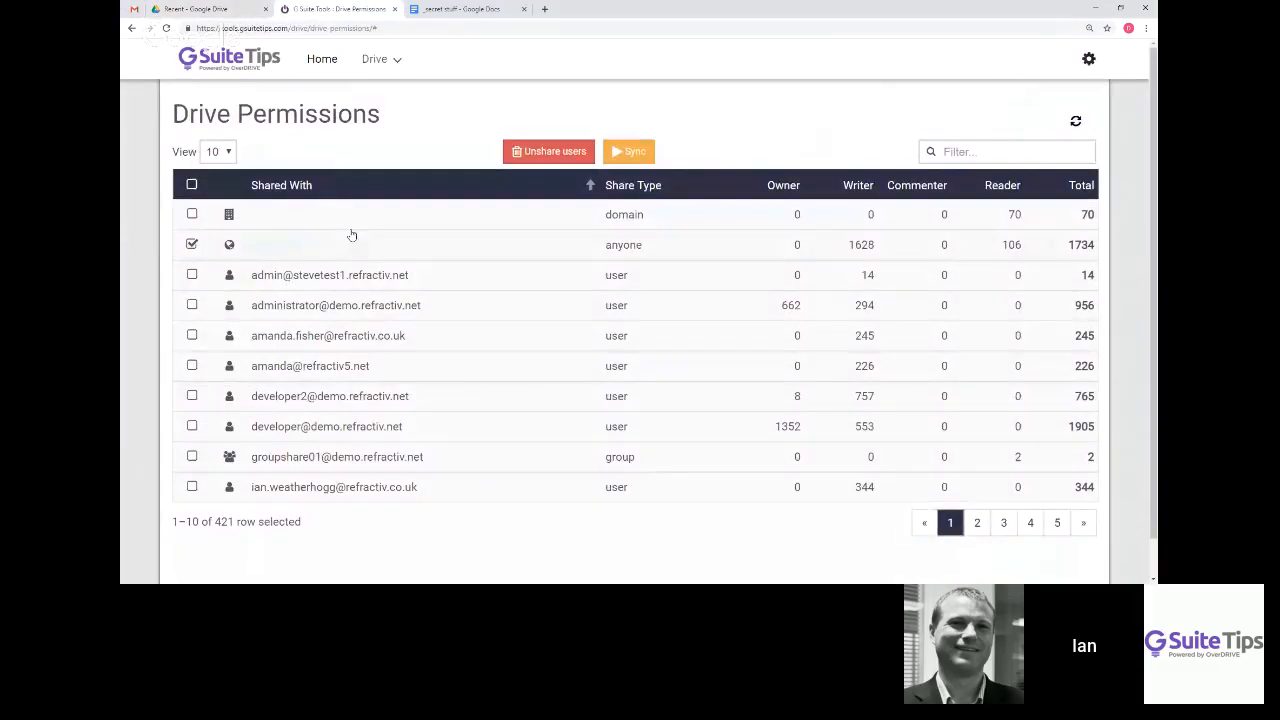